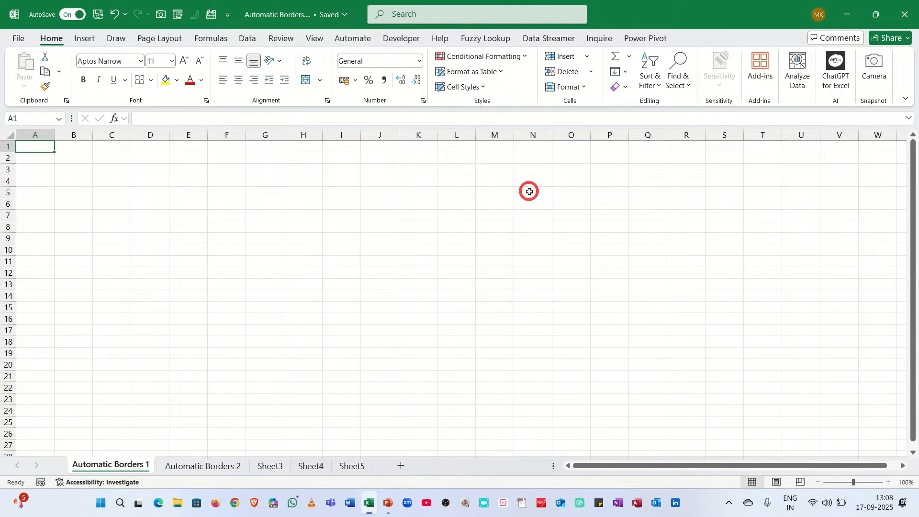
Create a formula-based conditional formatting rule for A1:W27 with the condition =$A$1<>"".
{"action": "left_click", "coordinate": [126, 239]}
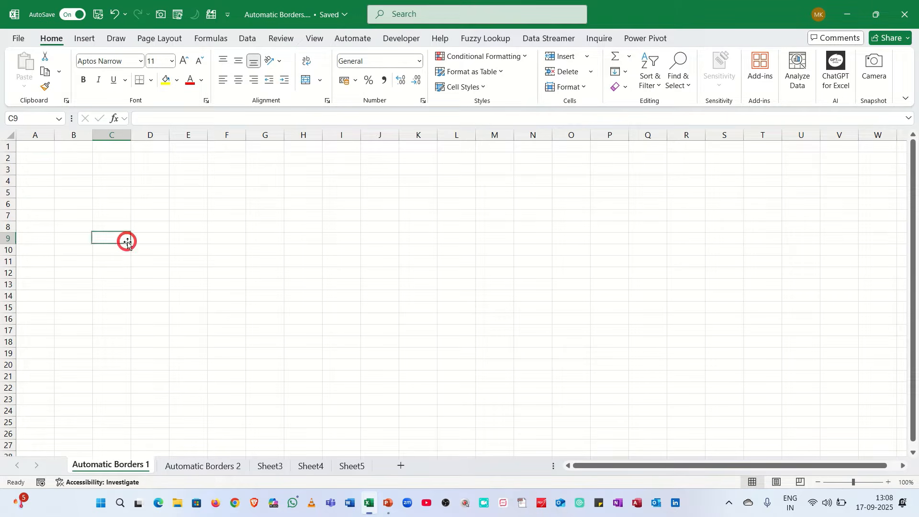
{"action": "left_click", "coordinate": [35, 149]}
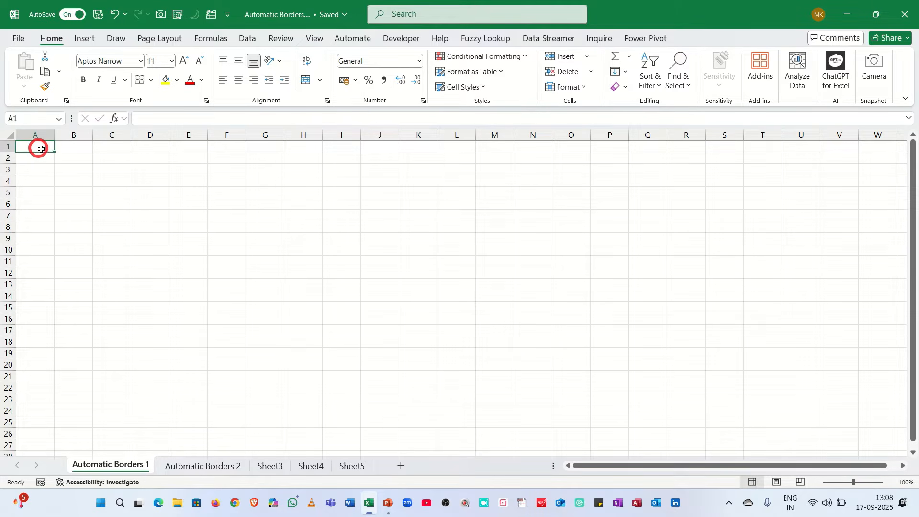
{"action": "left_click_drag", "start_coordinate": [43, 149], "coordinate": [870, 441]}
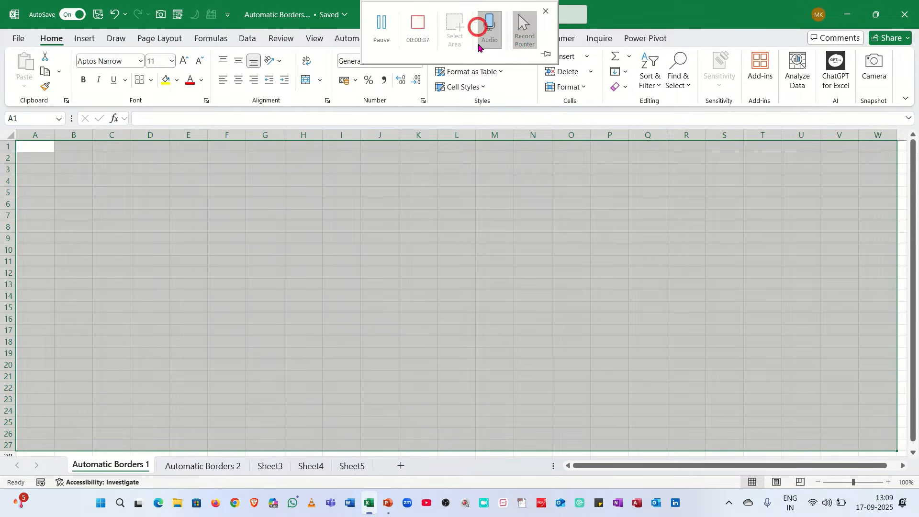
{"action": "left_click", "coordinate": [520, 57]}
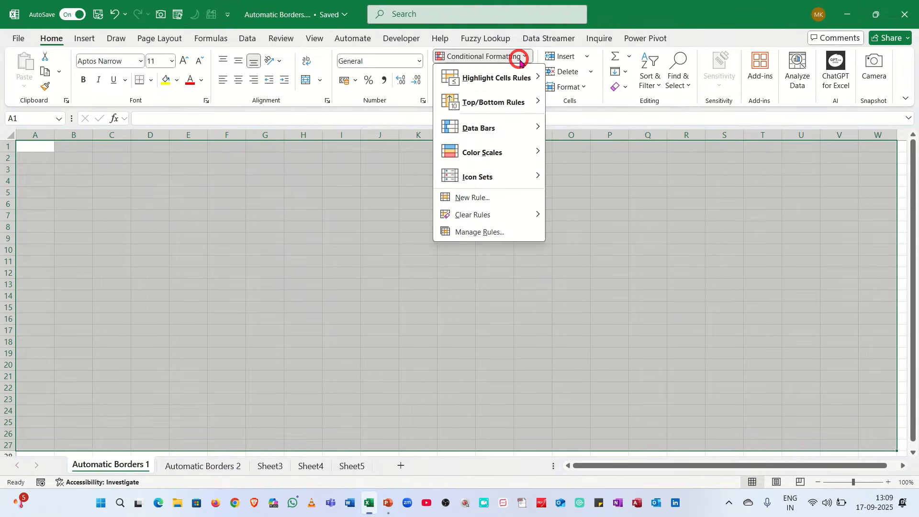
{"action": "left_click", "coordinate": [476, 196]}
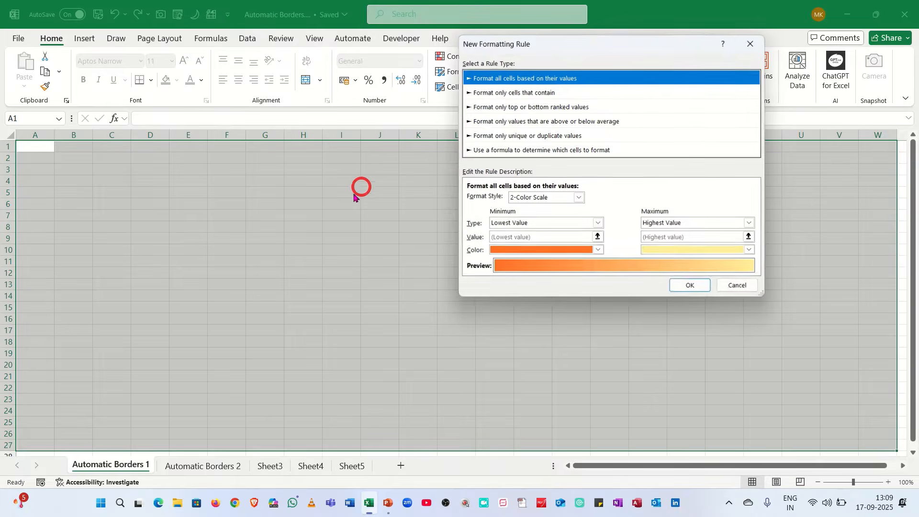
{"action": "left_click", "coordinate": [508, 150]}
{"action": "left_click", "coordinate": [491, 200]}
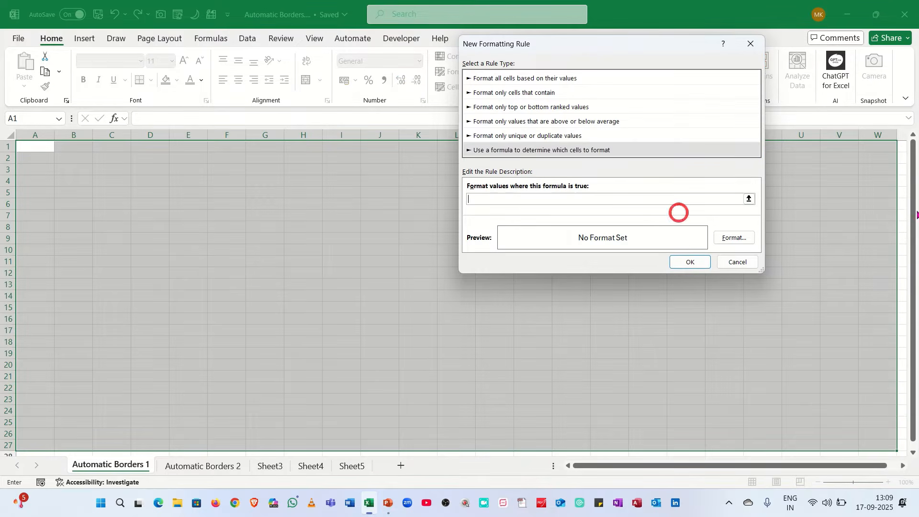
{"action": "type", "text": "="}
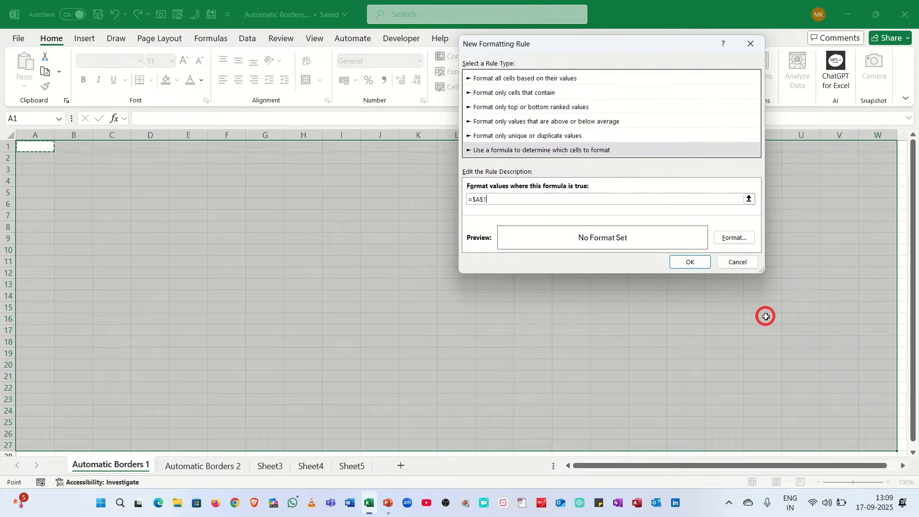
{"action": "type", "text": "<>"}
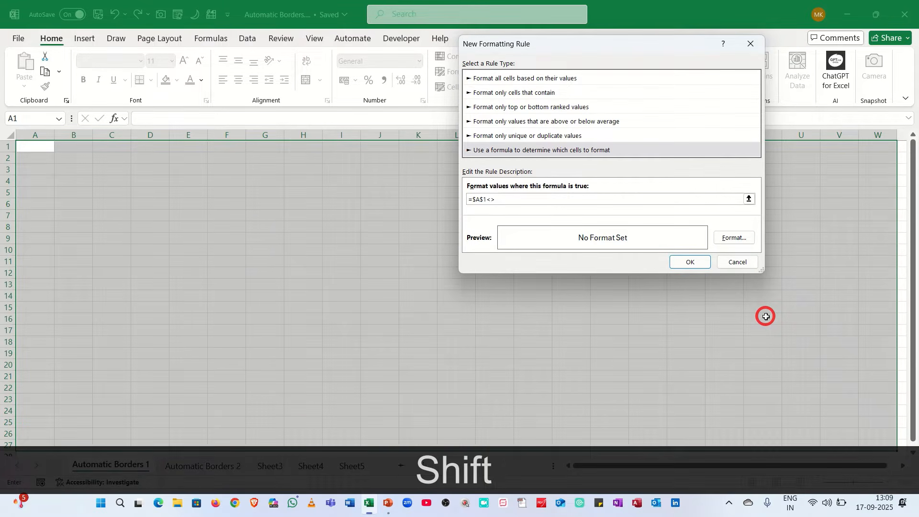
{"action": "type", "text": "\"\""}
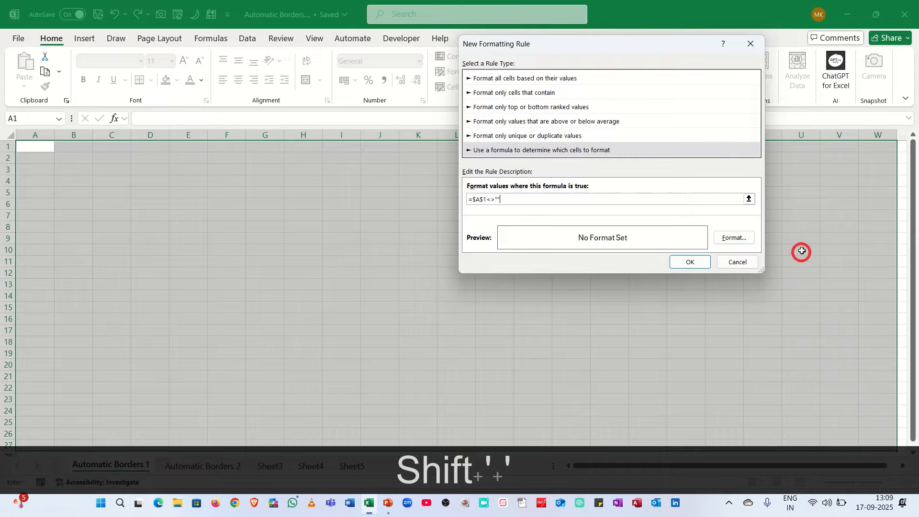
Give the rule an outline border on all four sides of the cells and apply it to the range.
{"action": "left_click", "coordinate": [741, 238]}
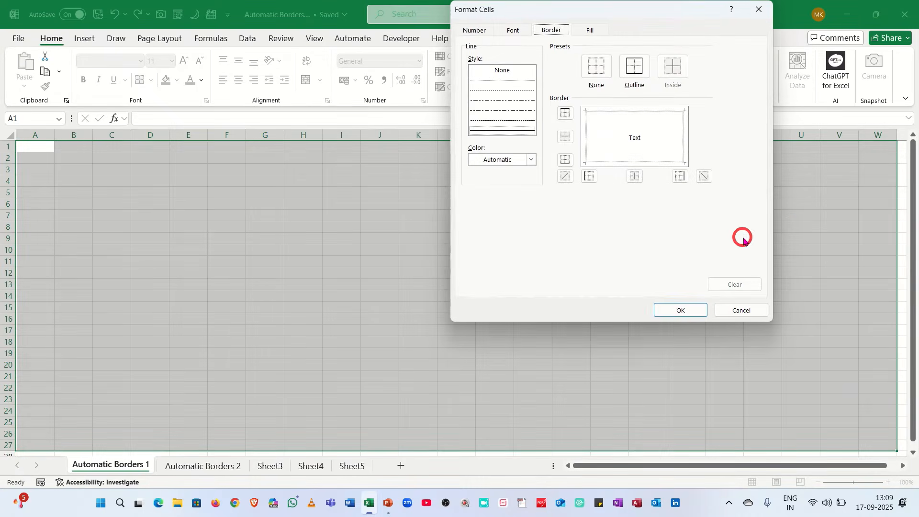
{"action": "left_click", "coordinate": [643, 64]}
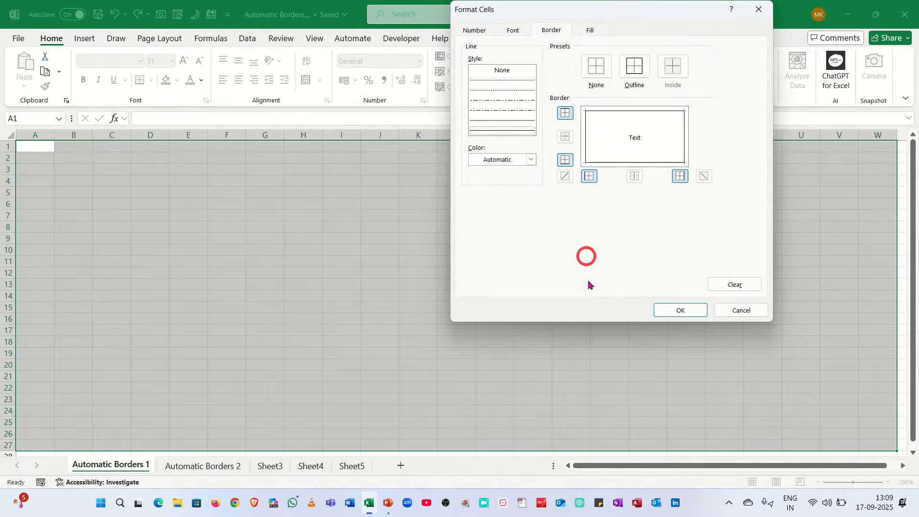
{"action": "left_click", "coordinate": [661, 310]}
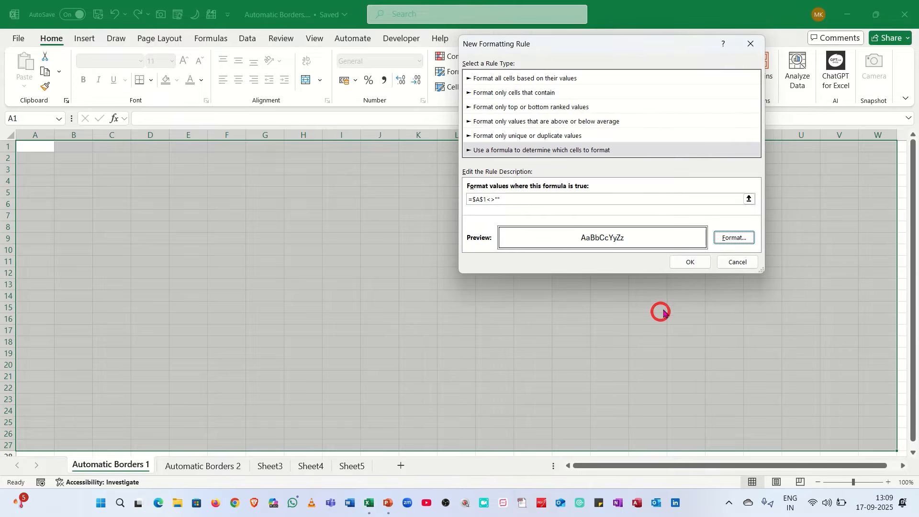
{"action": "left_click", "coordinate": [676, 261]}
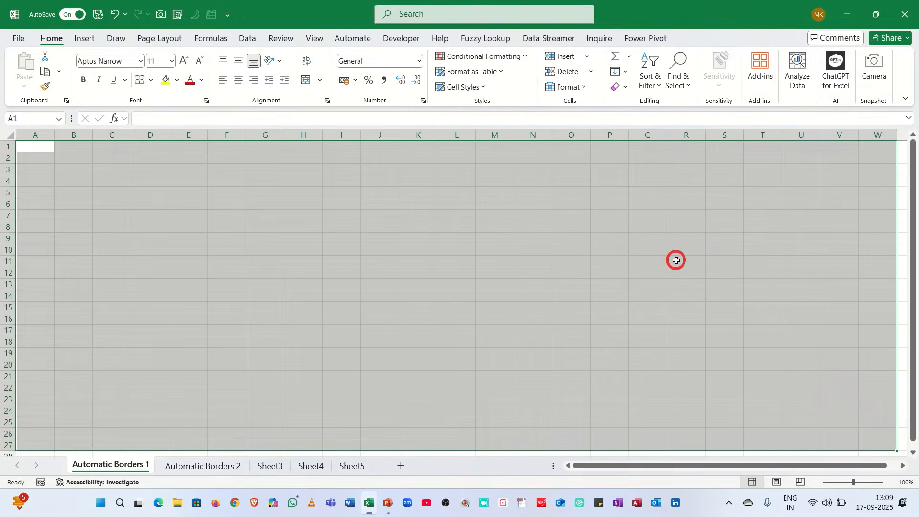
{"action": "left_click", "coordinate": [257, 239]}
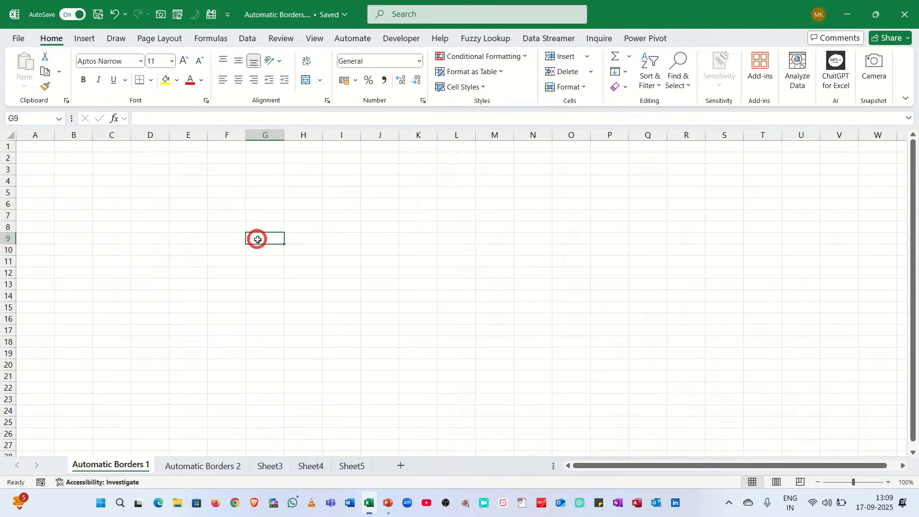
Enter the heading "Student Name" in cell A1.
{"action": "left_click", "coordinate": [42, 149]}
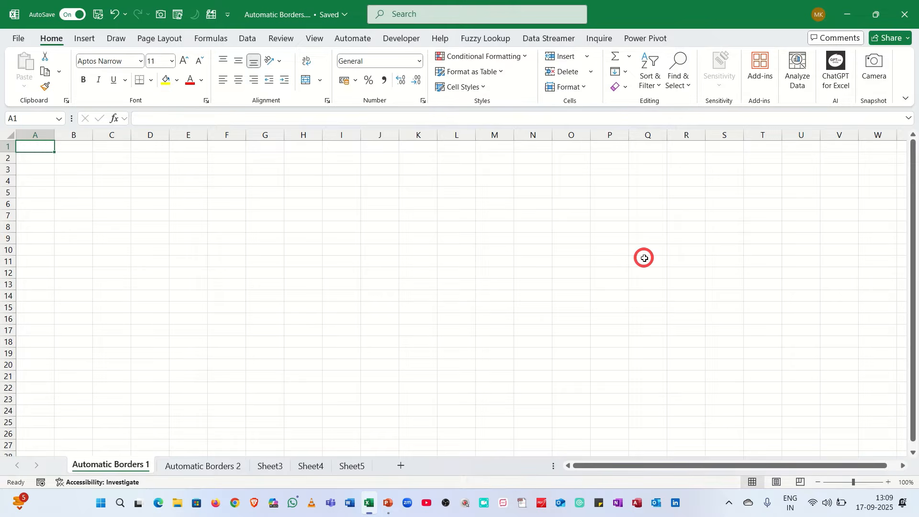
{"action": "type", "text": "Stud"}
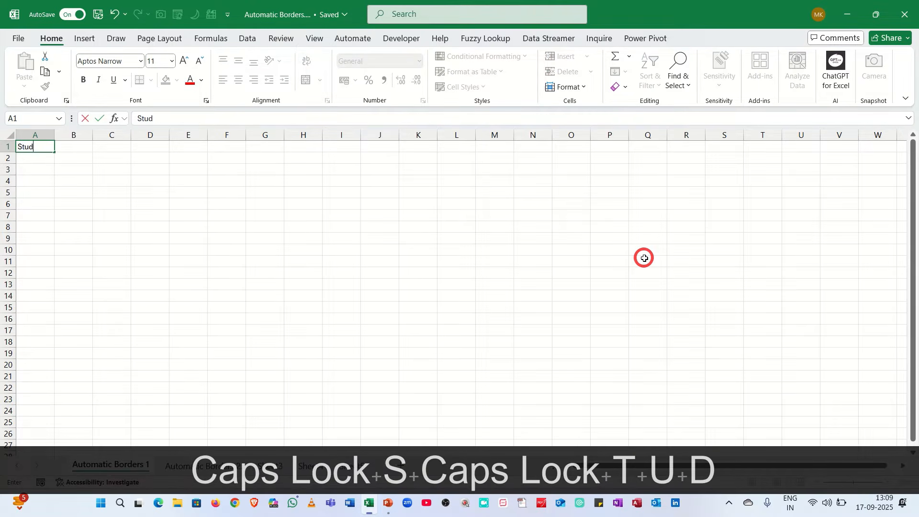
{"action": "type", "text": "ent Nam"}
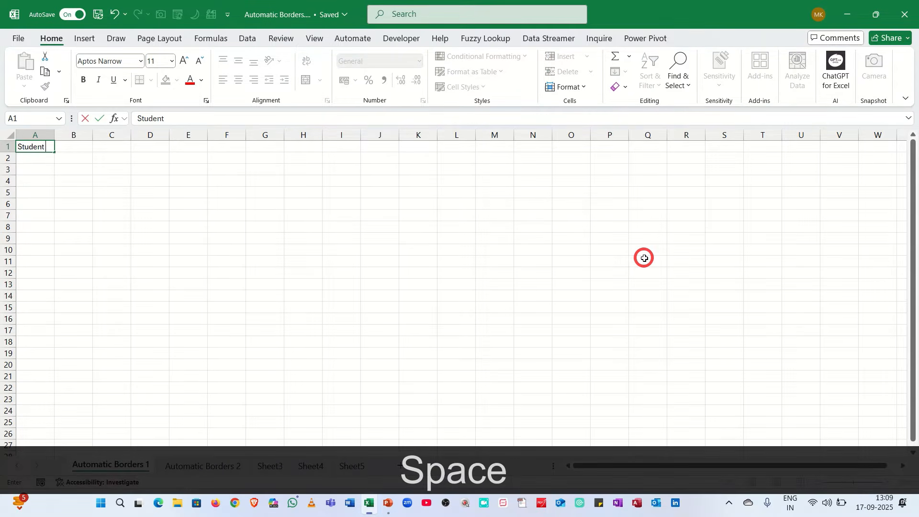
{"action": "type", "text": "e"}
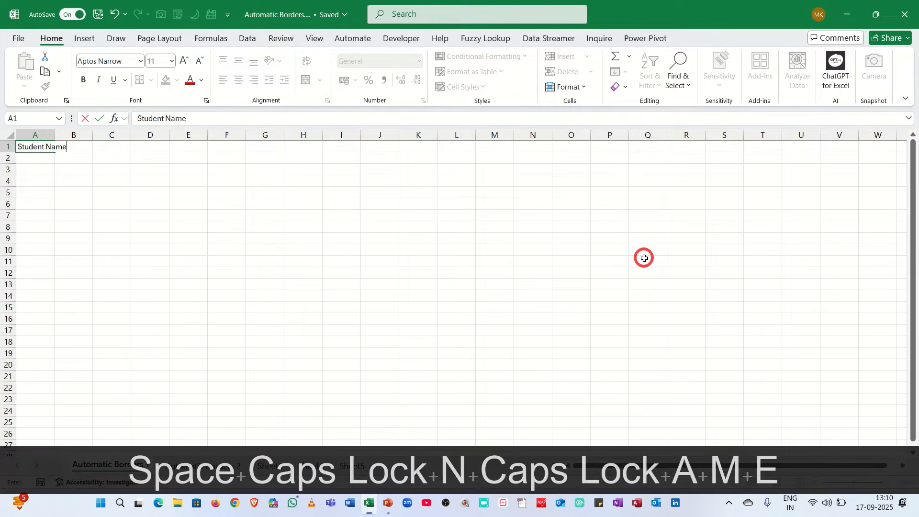
{"action": "key", "text": "Tab"}
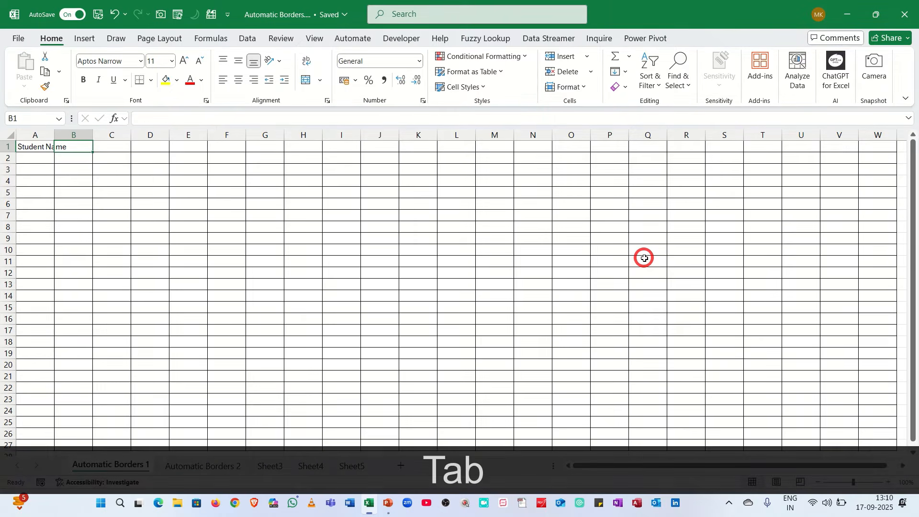
Autofit column A to its heading and enter the heading "Subjects" in cell B1.
{"action": "scroll", "coordinate": [611, 254], "scroll_direction": "down", "scroll_amount": 2}
{"action": "scroll", "coordinate": [611, 254], "scroll_direction": "up", "scroll_amount": 2}
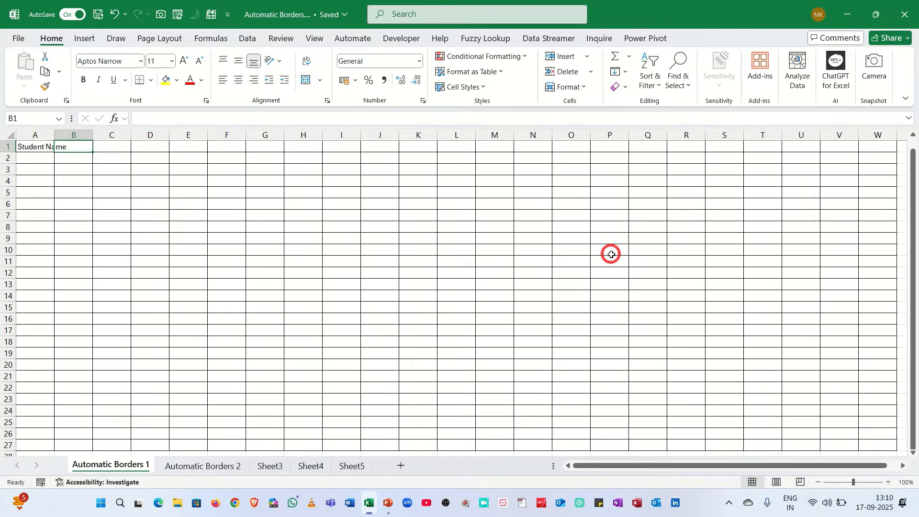
{"action": "left_click_drag", "start_coordinate": [55, 136], "coordinate": [55, 136]}
{"action": "double_click", "coordinate": [55, 136]}
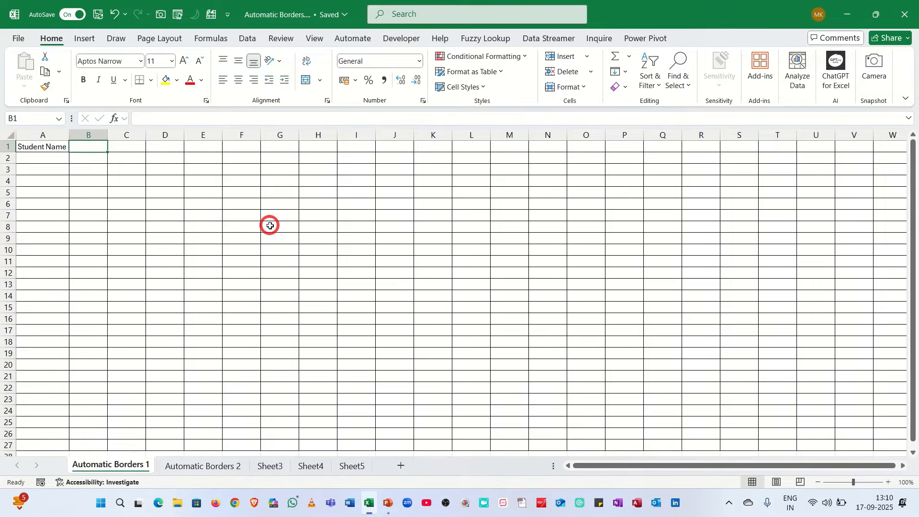
{"action": "type", "text": "Sub"}
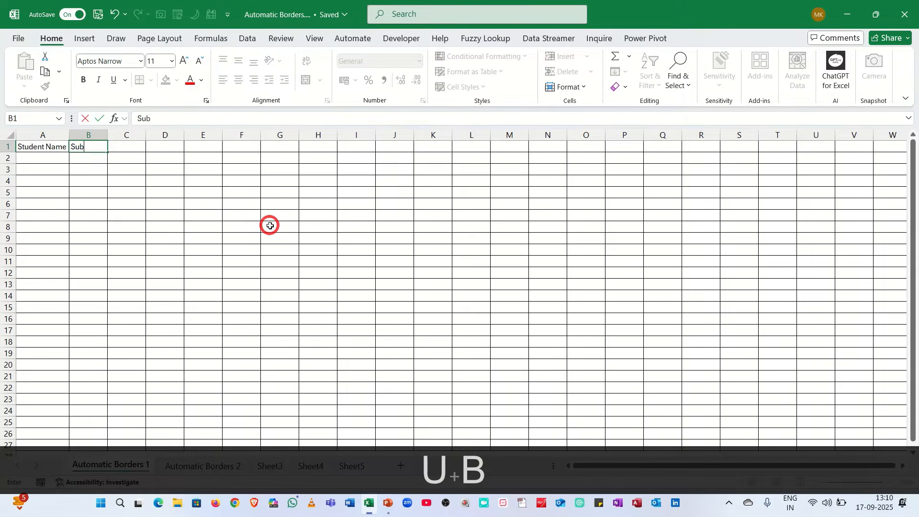
{"action": "type", "text": "jects"}
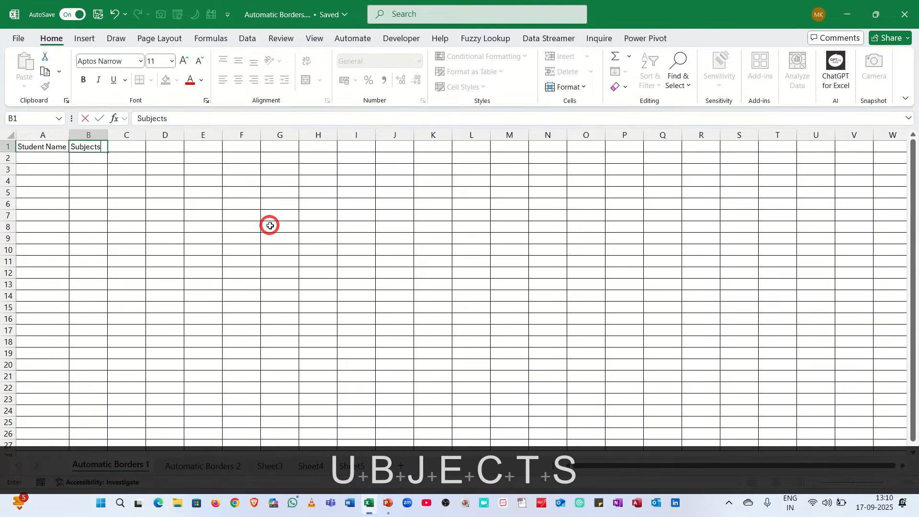
{"action": "key", "text": "Return"}
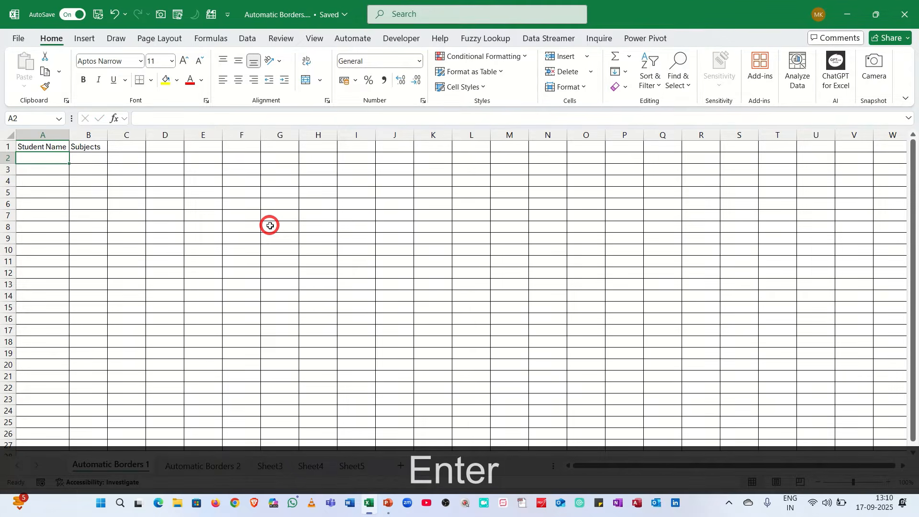
Check across row 2 and down the sheet how far the automatic borders extend.
{"action": "key", "text": "Tab"}
{"action": "key", "text": "Tab"}
{"action": "key", "text": "Tab"}
{"action": "key", "text": "Tab"}
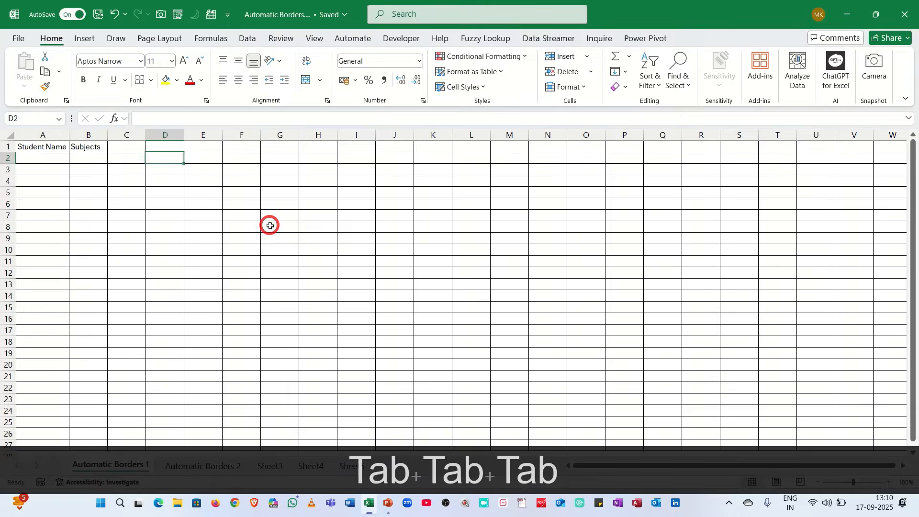
{"action": "scroll", "coordinate": [471, 178], "scroll_direction": "down", "scroll_amount": 3}
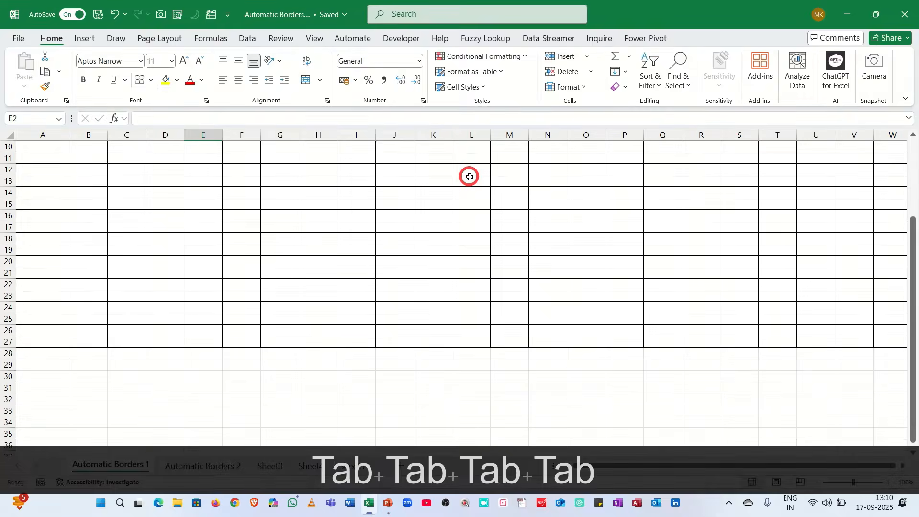
{"action": "scroll", "coordinate": [472, 178], "scroll_direction": "up", "scroll_amount": 3}
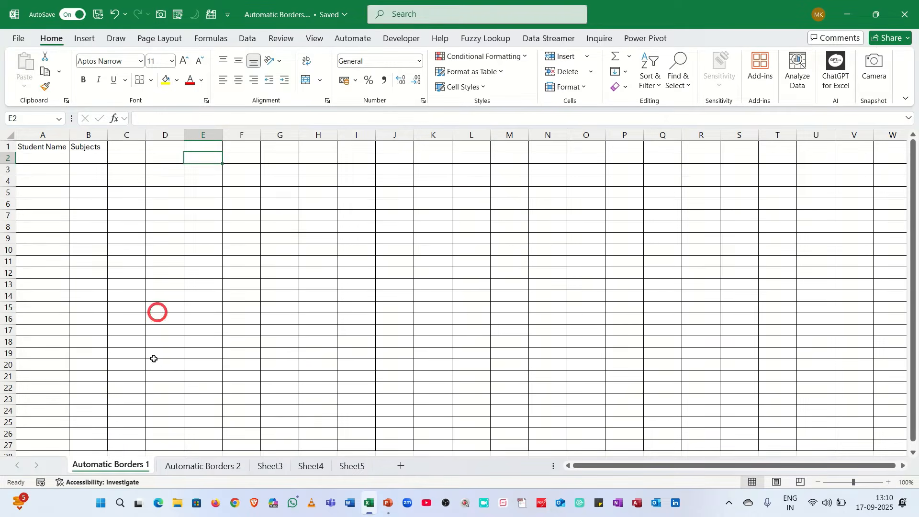
On the Automatic Borders 2 sheet, start a formula-based conditional formatting rule for range B2:W27 with the formula =b2<>"".
{"action": "left_click", "coordinate": [197, 467]}
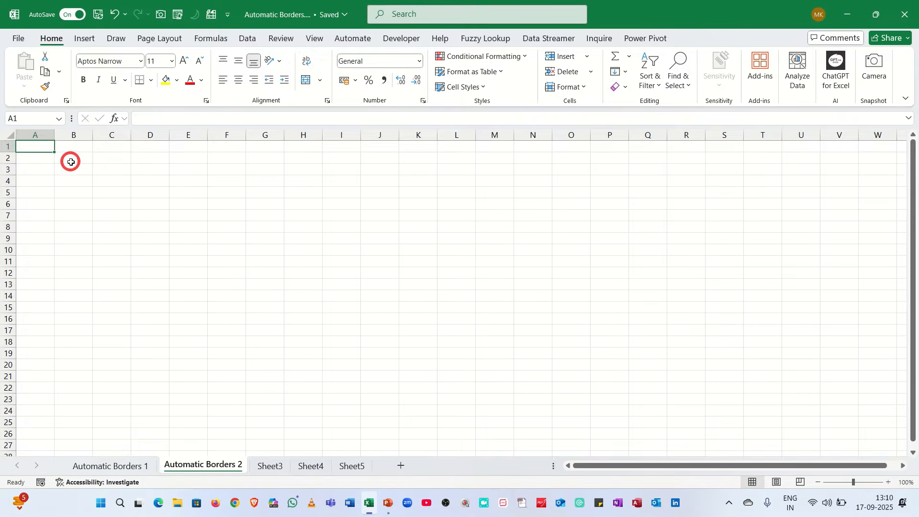
{"action": "left_click_drag", "start_coordinate": [72, 159], "coordinate": [864, 436]}
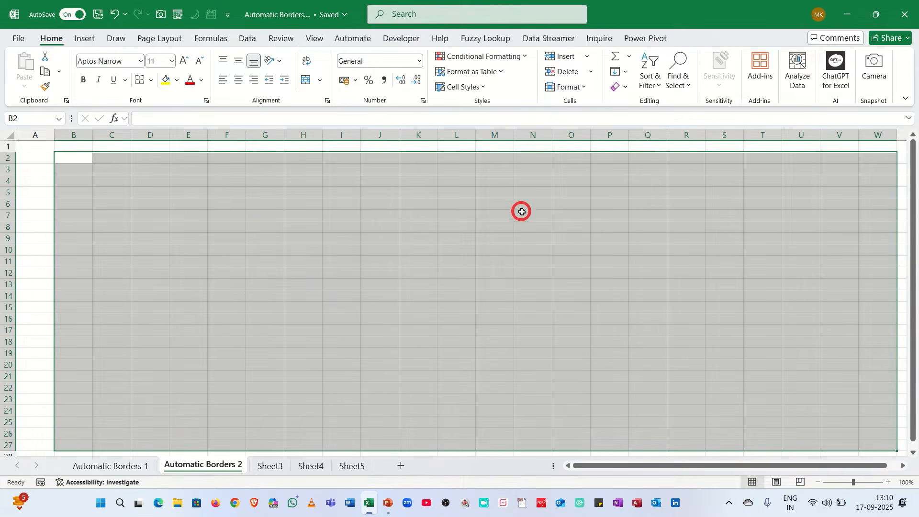
{"action": "left_click", "coordinate": [509, 57]}
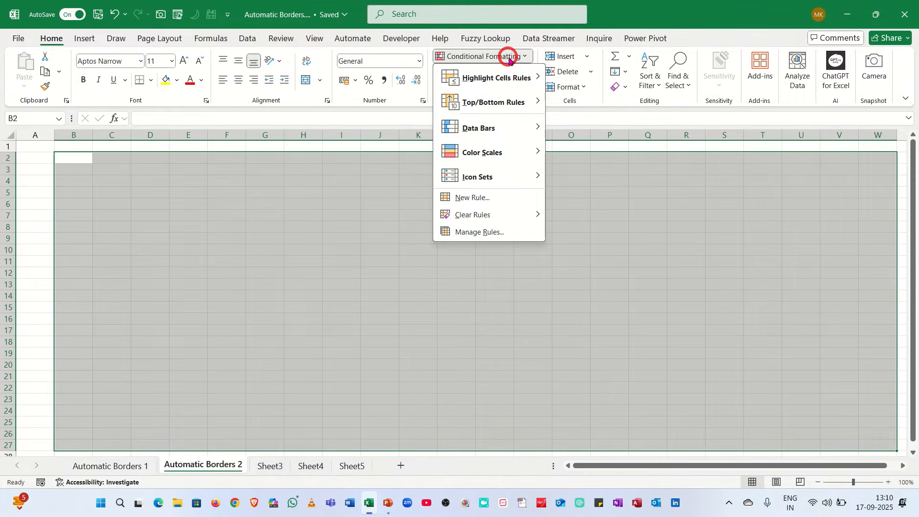
{"action": "left_click", "coordinate": [475, 196]}
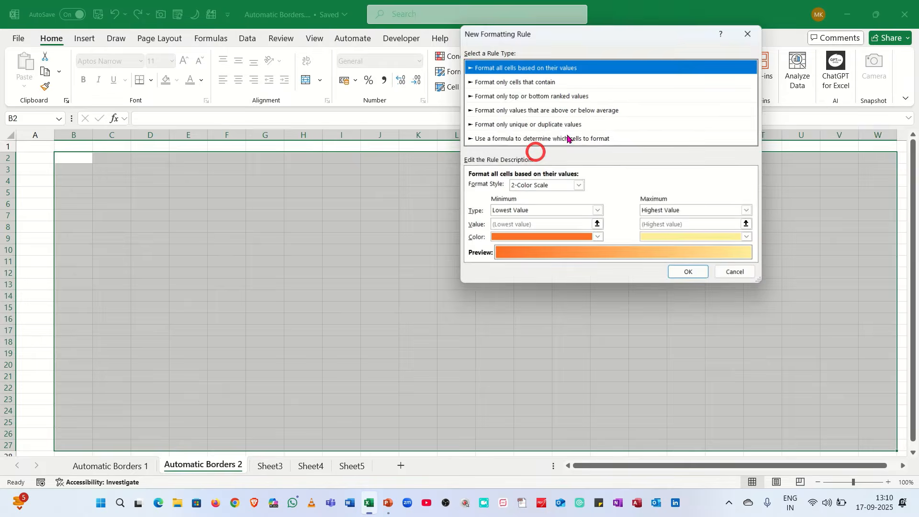
{"action": "left_click", "coordinate": [499, 140]}
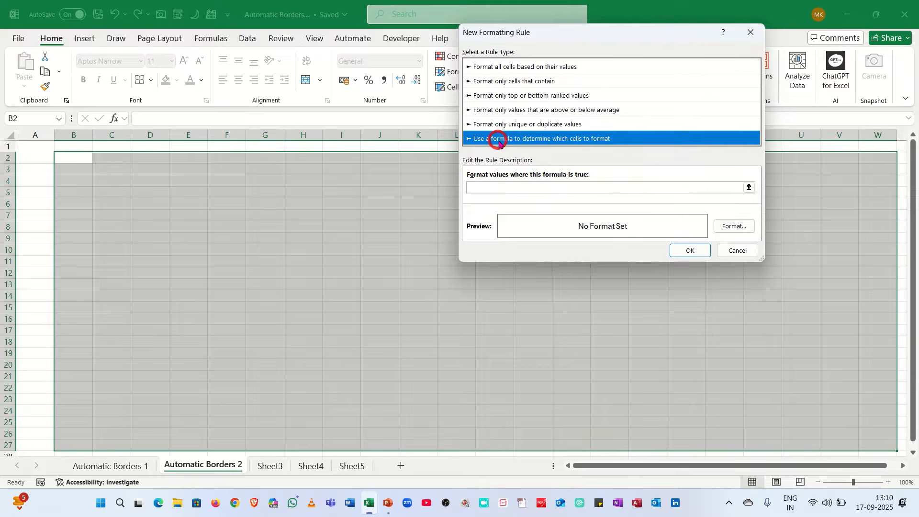
{"action": "left_click", "coordinate": [476, 187]}
{"action": "type", "text": "="}
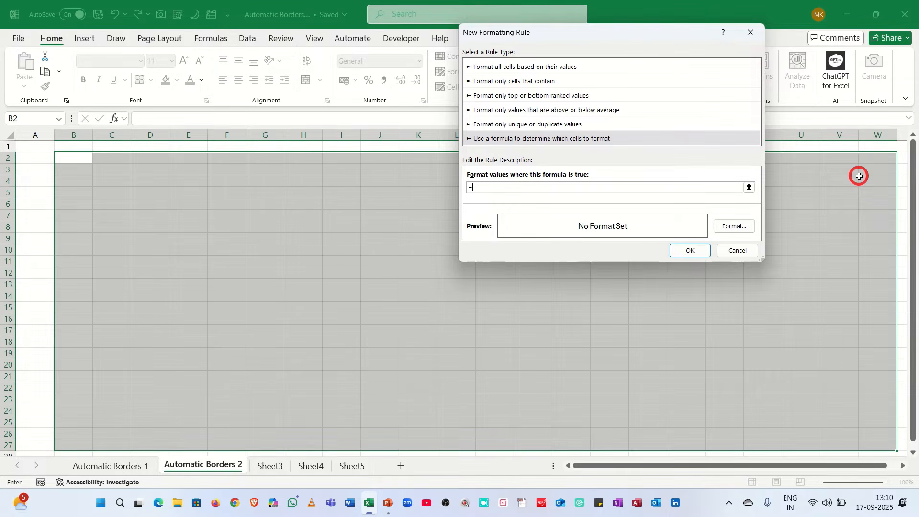
{"action": "type", "text": "b2"}
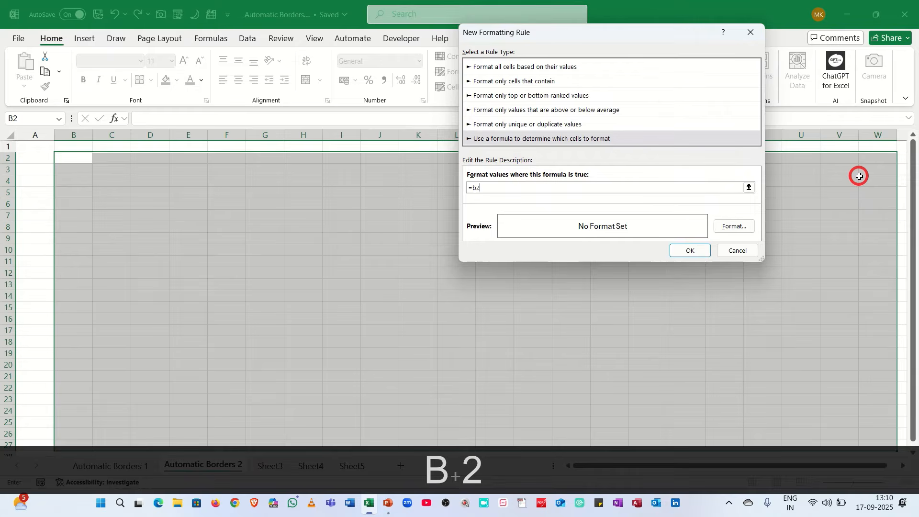
{"action": "type", "text": "<>"}
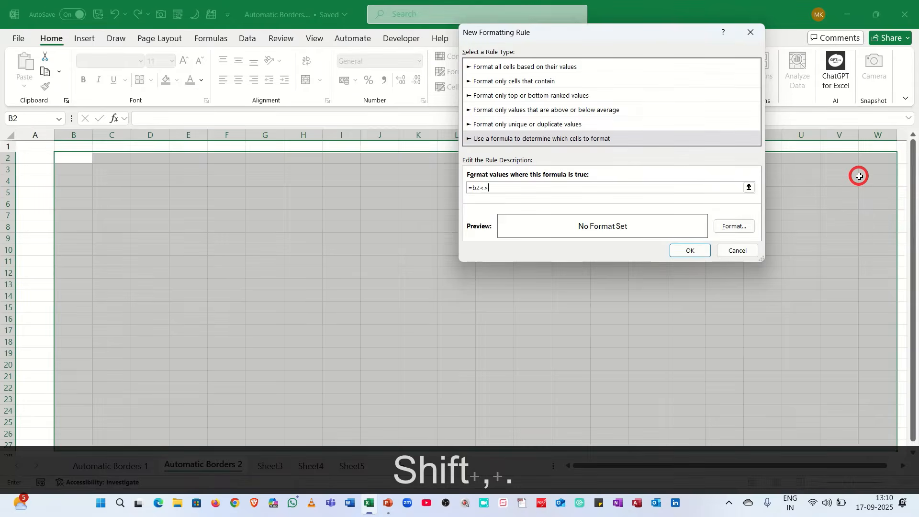
{"action": "type", "text": "\"\""}
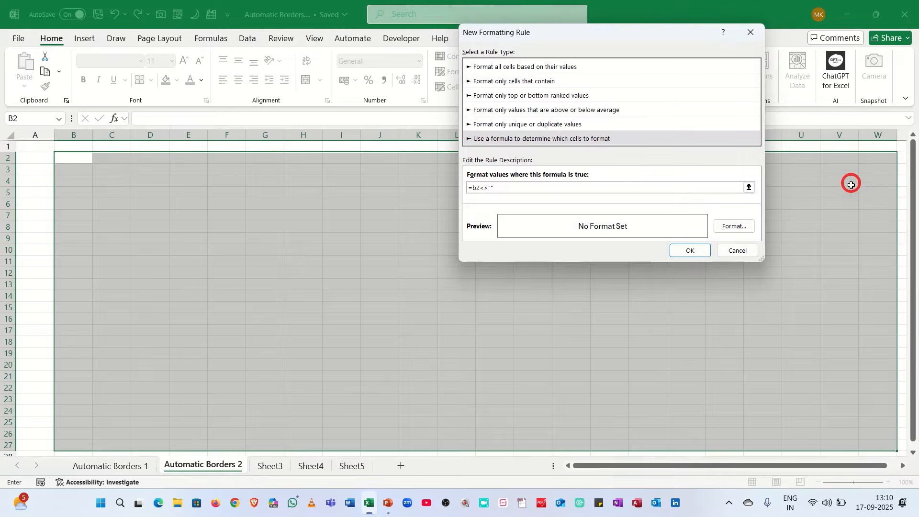
Give the new rule an outline border and apply it to the selected range.
{"action": "left_click", "coordinate": [745, 226]}
{"action": "left_click", "coordinate": [635, 68]}
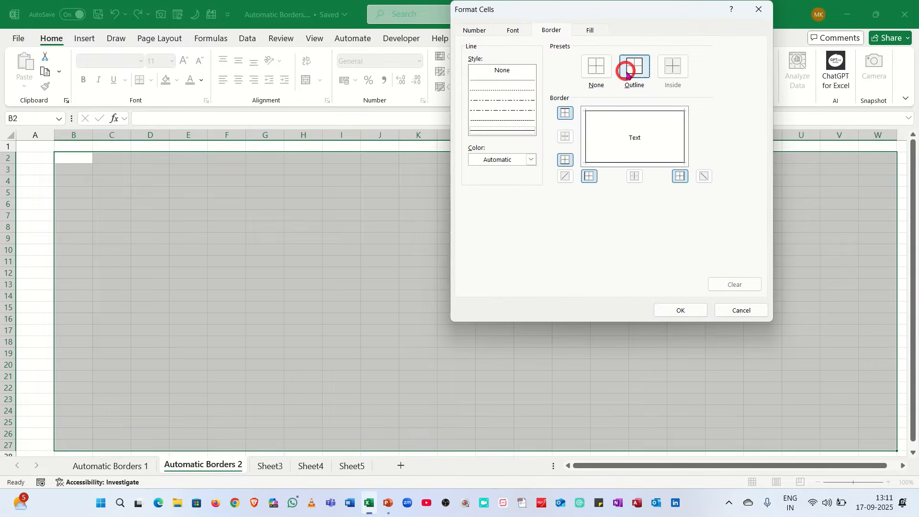
{"action": "left_click", "coordinate": [659, 309]}
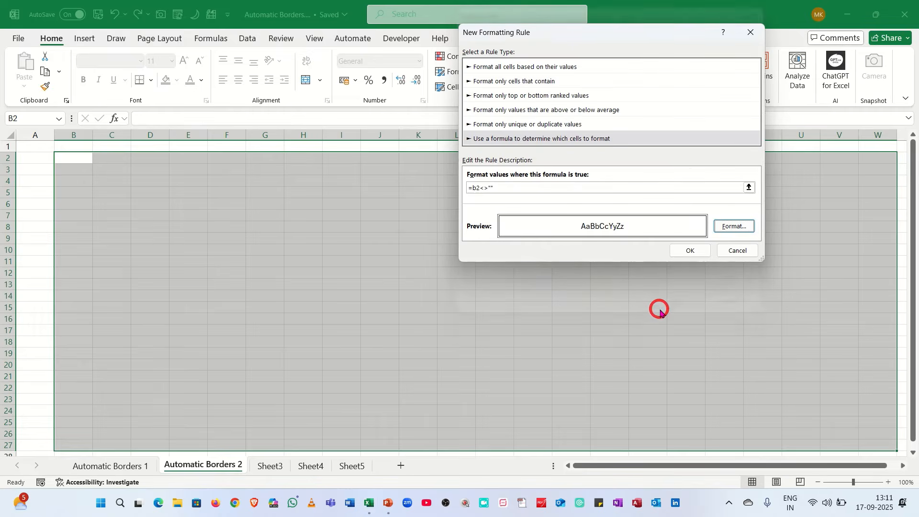
{"action": "left_click", "coordinate": [678, 250]}
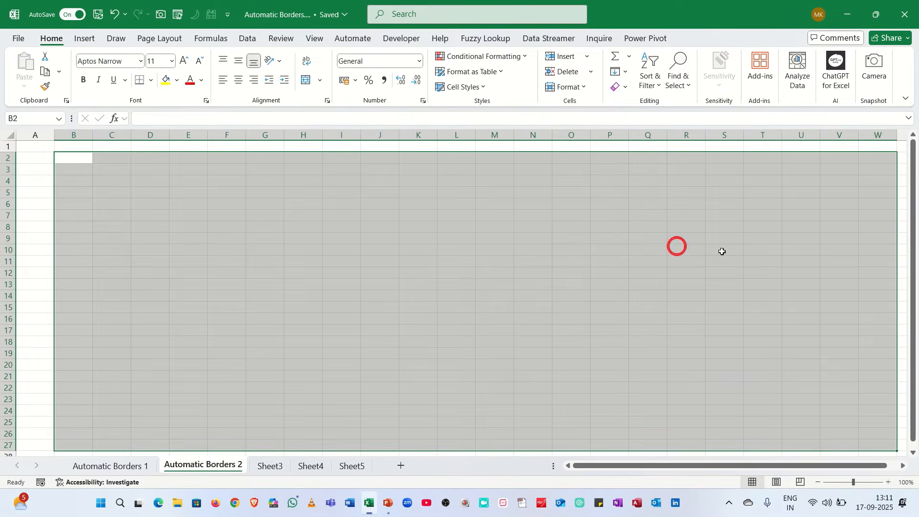
Enter the heading "Student Name" in cell B2.
{"action": "left_click", "coordinate": [62, 162]}
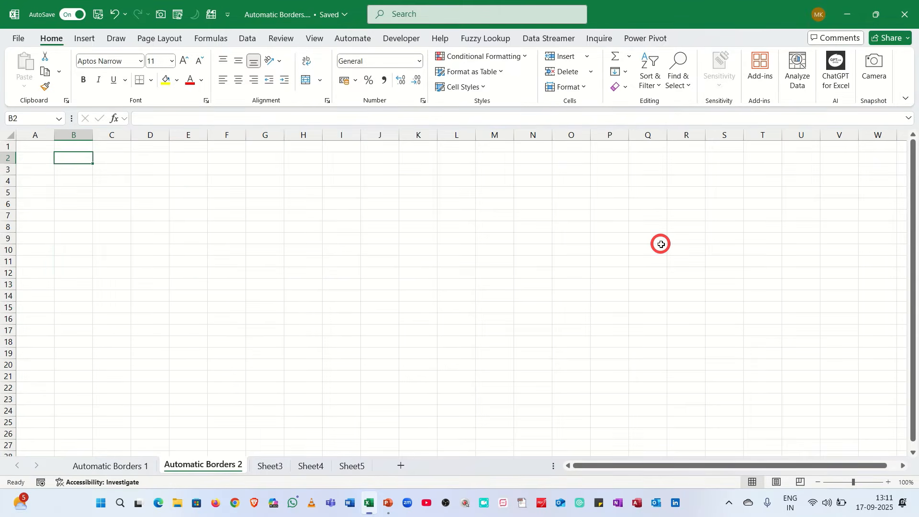
{"action": "type", "text": "Stud"}
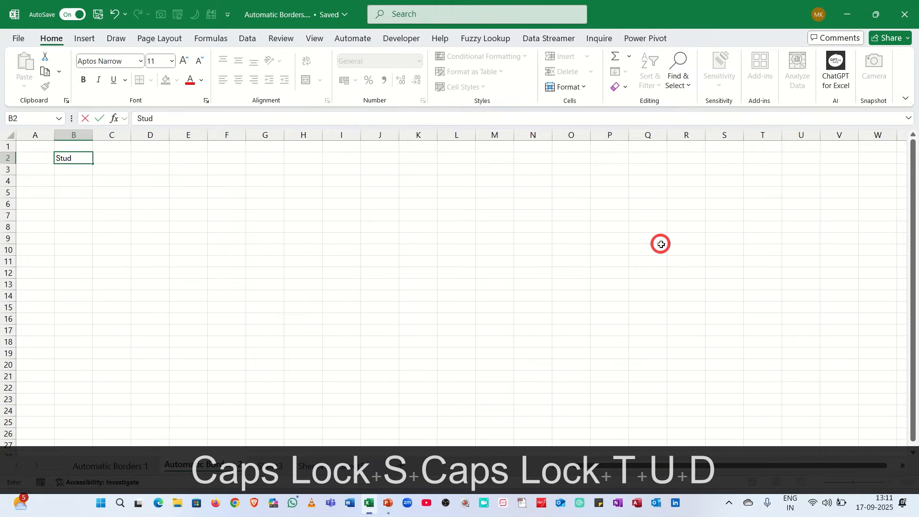
{"action": "type", "text": "ent"}
{"action": "key", "text": "Caps_Lock"}
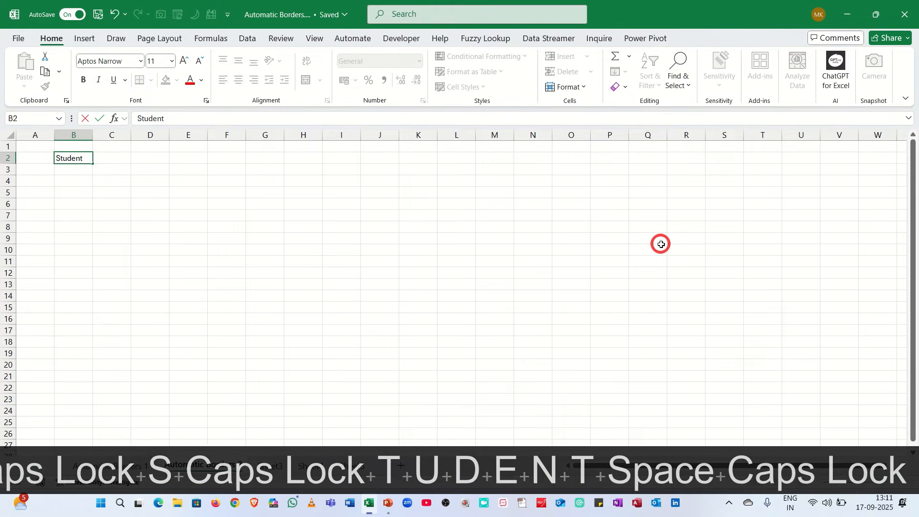
{"action": "type", "text": "N"}
{"action": "key", "text": "Caps_Lock"}
{"action": "type", "text": "ame"}
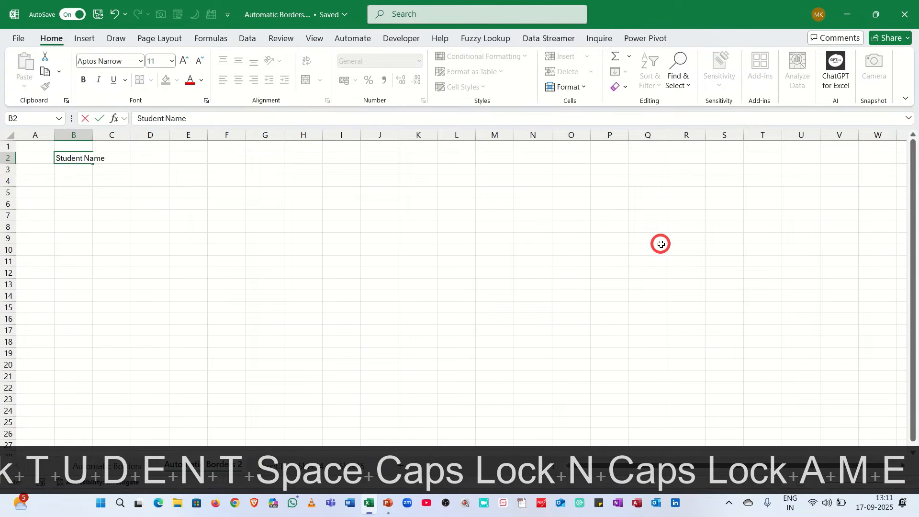
{"action": "key", "text": "Tab"}
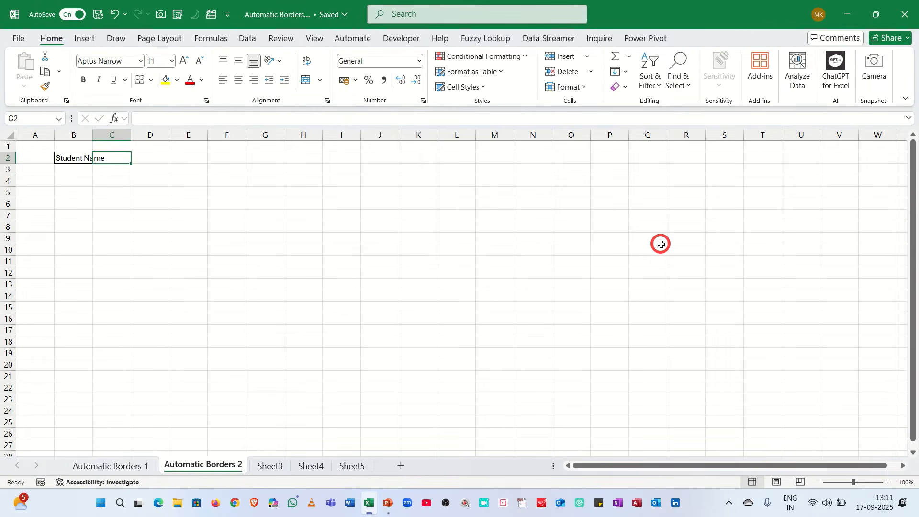
Enter the heading "Subjects" in cell C2.
{"action": "key", "text": "Caps_Lock"}
{"action": "type", "text": "S"}
{"action": "key", "text": "Caps_Lock"}
{"action": "type", "text": "u"}
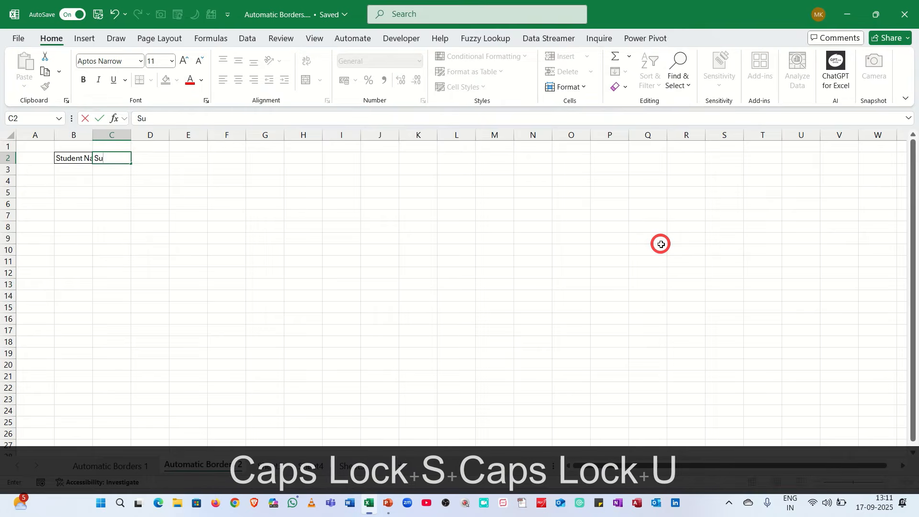
{"action": "type", "text": "bjects"}
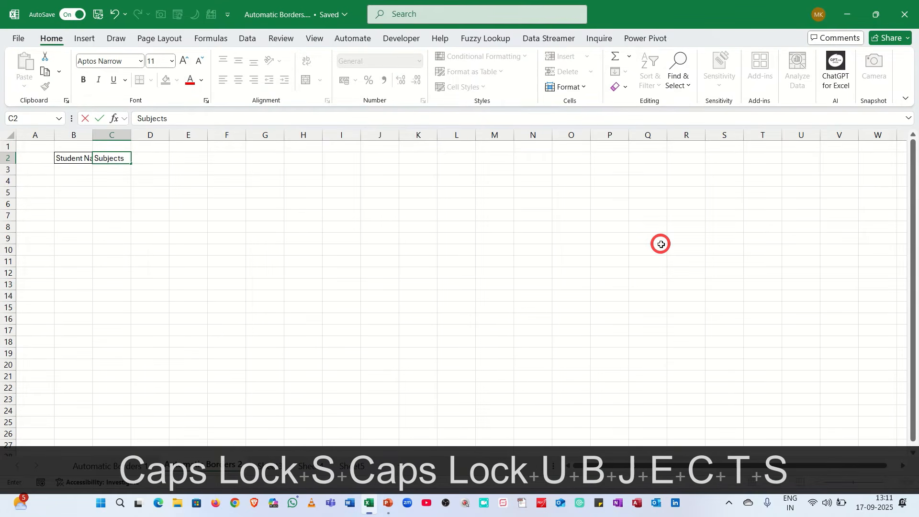
{"action": "key", "text": "Tab"}
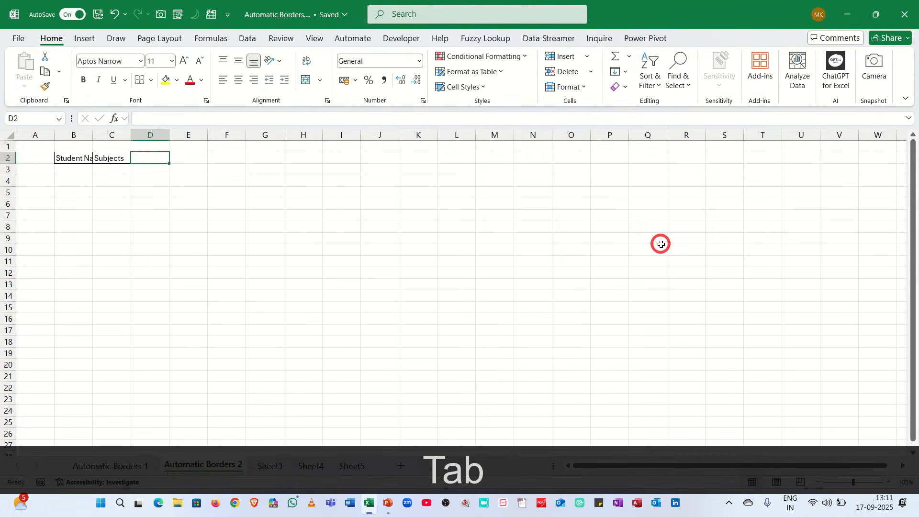
Enter the heading "Marks" in cell D2 and return to the start of the next row.
{"action": "key", "text": "Caps_Lock"}
{"action": "type", "text": "M"}
{"action": "key", "text": "Caps_Lock"}
{"action": "type", "text": "arks"}
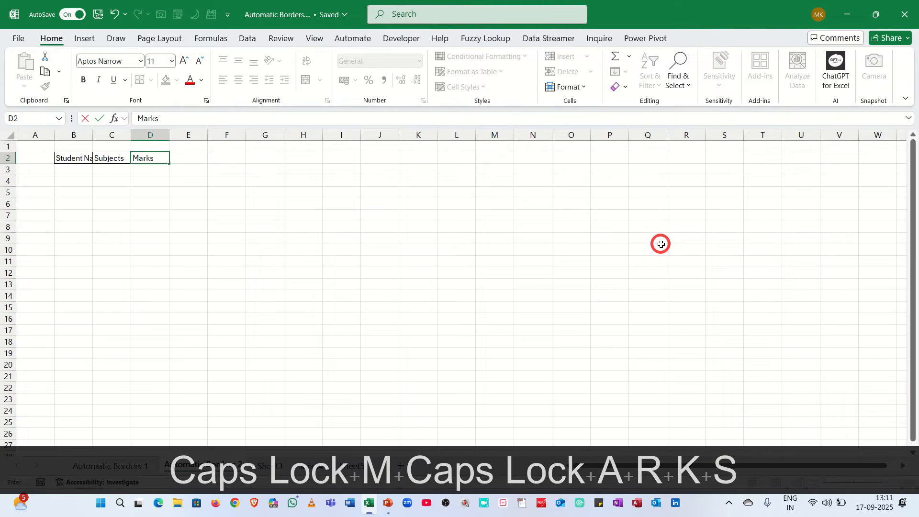
{"action": "key", "text": "Tab"}
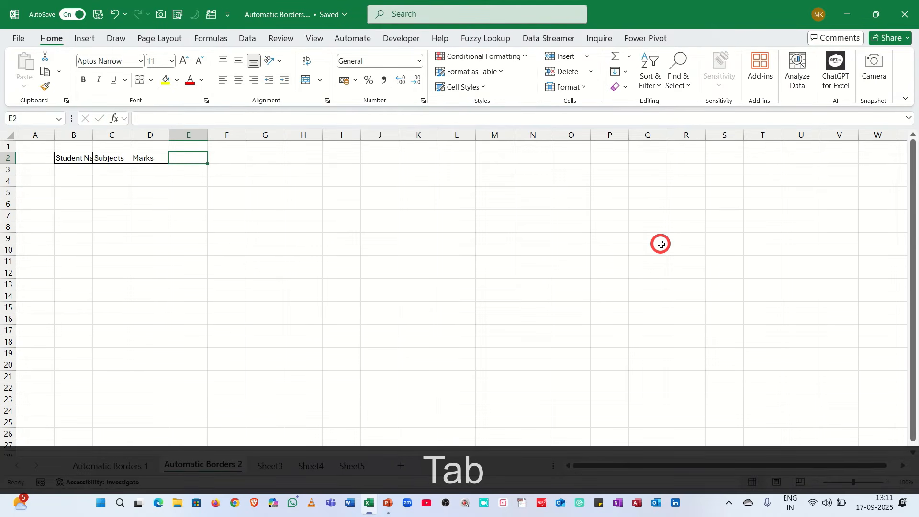
{"action": "key", "text": "Return"}
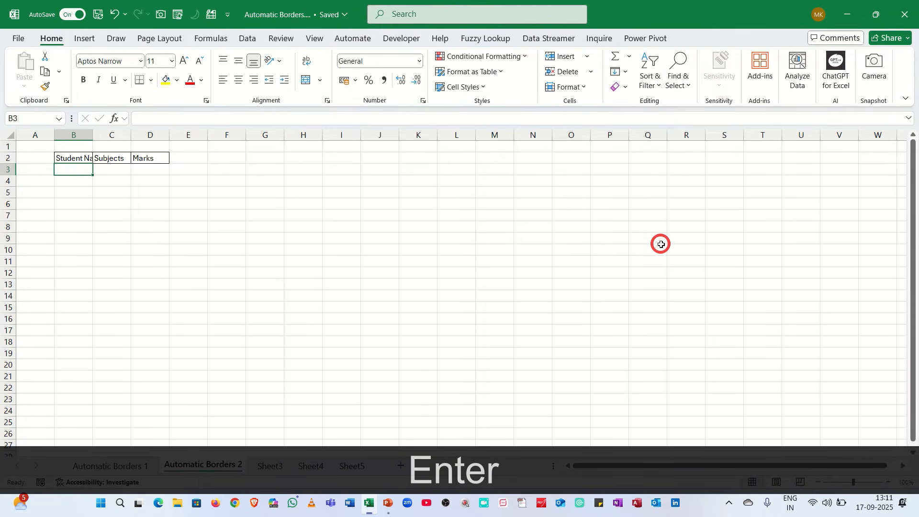
Enter two student names in cells B3 and B4 under the Student Name heading.
{"action": "key", "text": "Caps_Lock"}
{"action": "type", "text": "K"}
{"action": "key", "text": "Caps_Lock"}
{"action": "type", "text": "umar"}
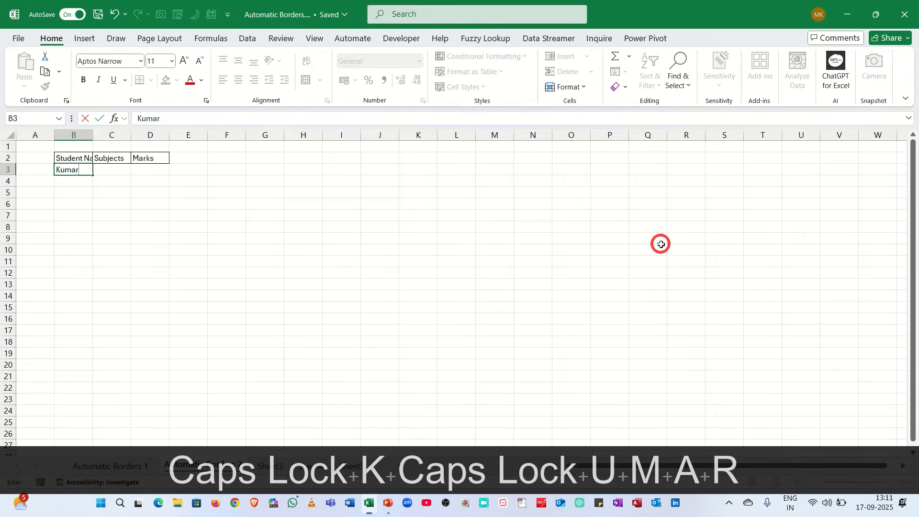
{"action": "key", "text": "Return"}
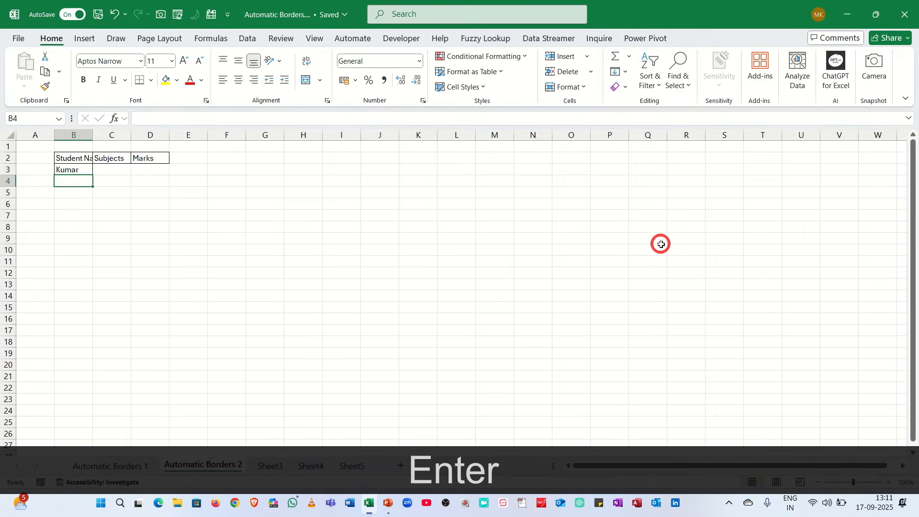
{"action": "key", "text": "Caps_Lock"}
{"action": "type", "text": "R"}
{"action": "key", "text": "Caps_Lock"}
{"action": "type", "text": "aju"}
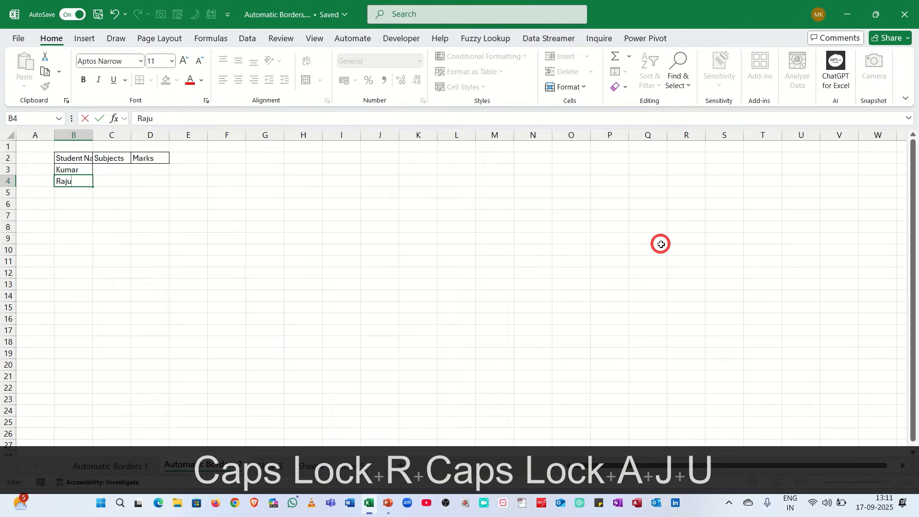
{"action": "key", "text": "Return"}
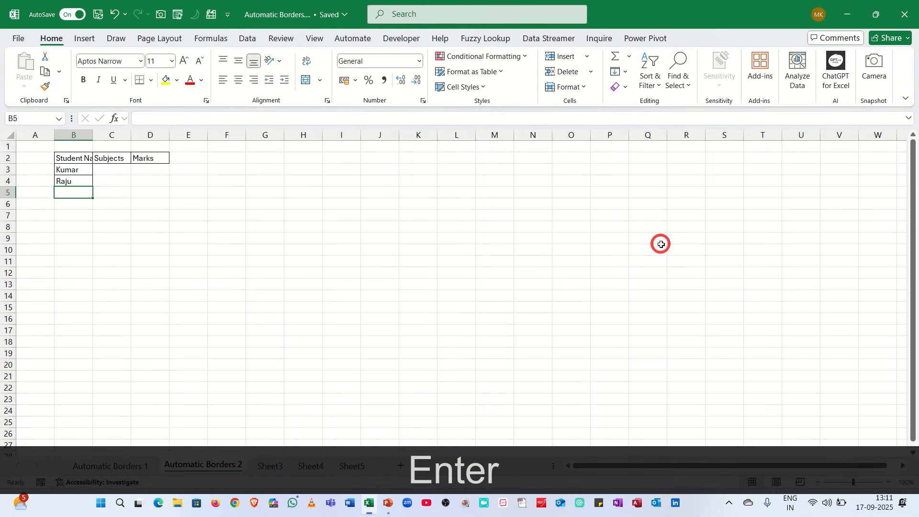
{"action": "left_click", "coordinate": [427, 330]}
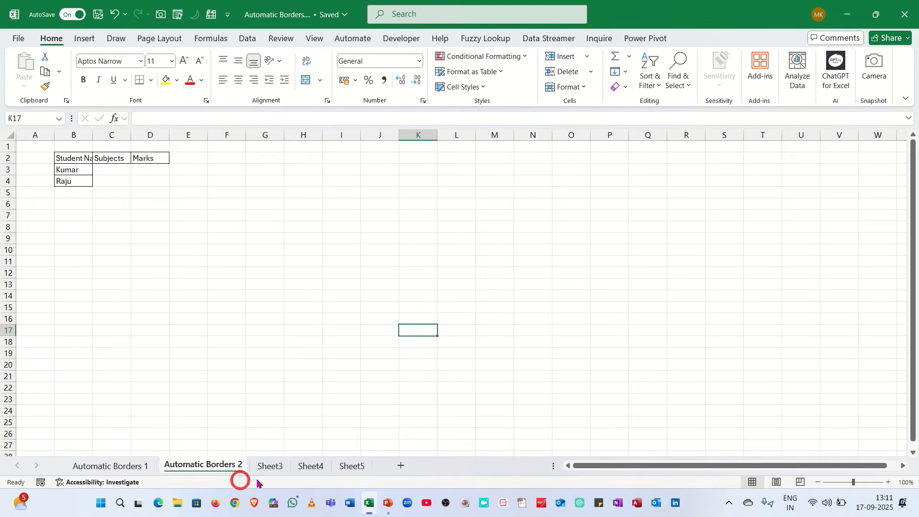
Enter the amounts 10000, 20000 and 30000 in cells C4 to C6 of Sheet3.
{"action": "left_click", "coordinate": [266, 468]}
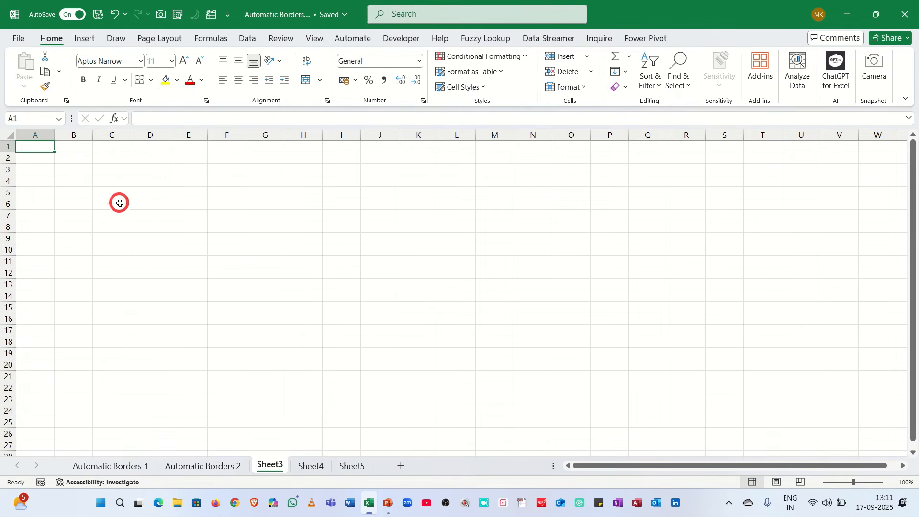
{"action": "left_click", "coordinate": [108, 185]}
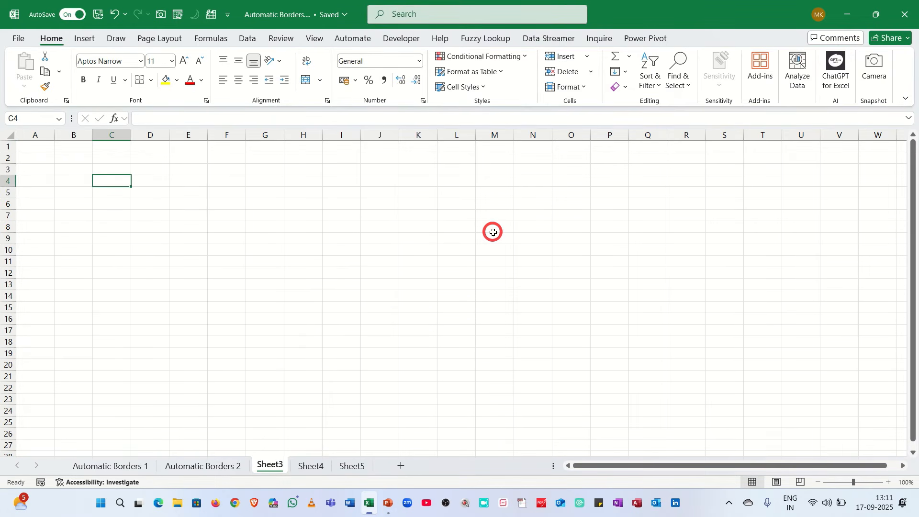
{"action": "type", "text": "100"}
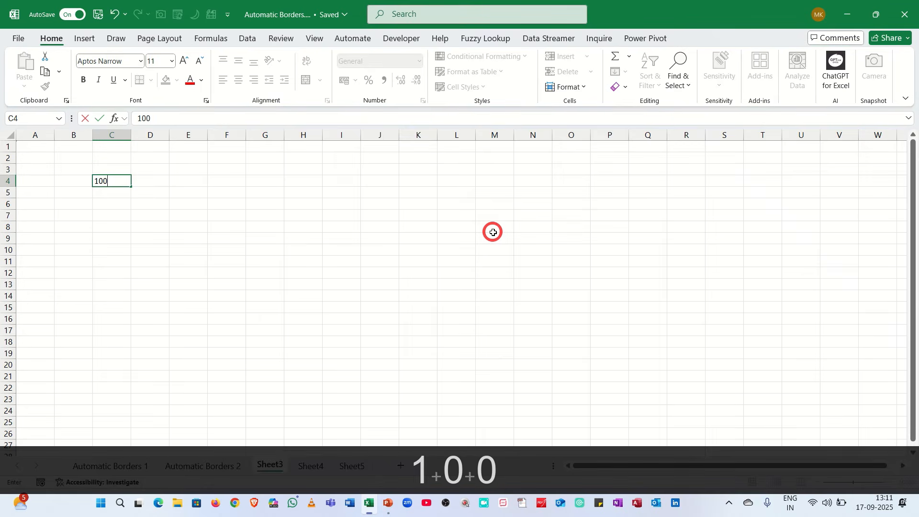
{"action": "type", "text": "00"}
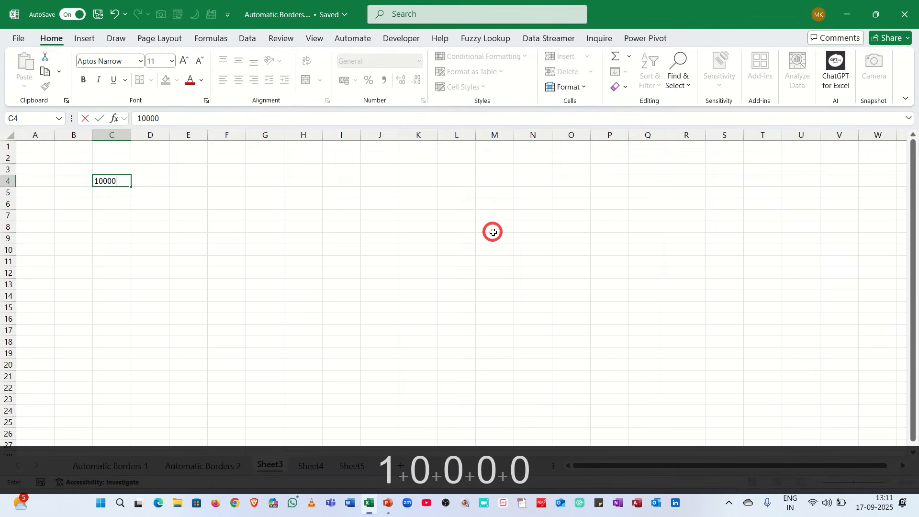
{"action": "key", "text": "Return"}
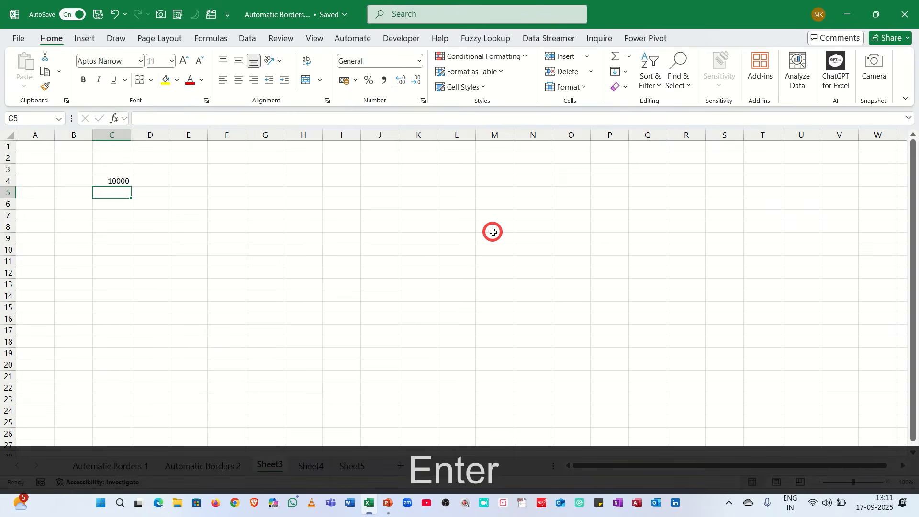
{"action": "type", "text": "20000"}
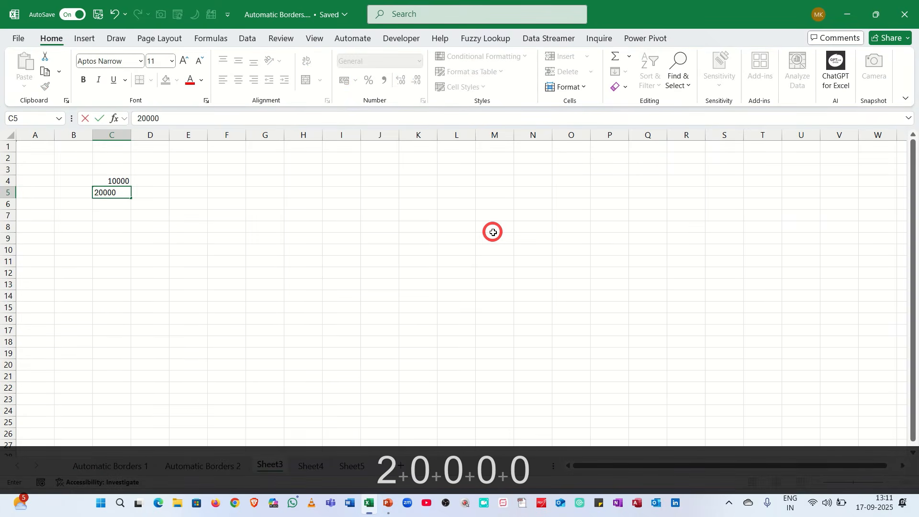
{"action": "key", "text": "Return"}
{"action": "type", "text": "3"}
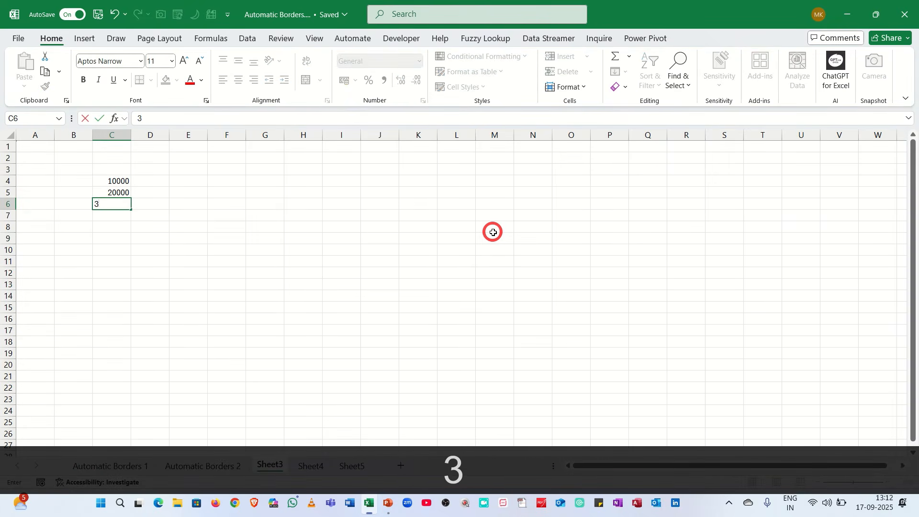
{"action": "type", "text": "0000"}
{"action": "key", "text": "Return"}
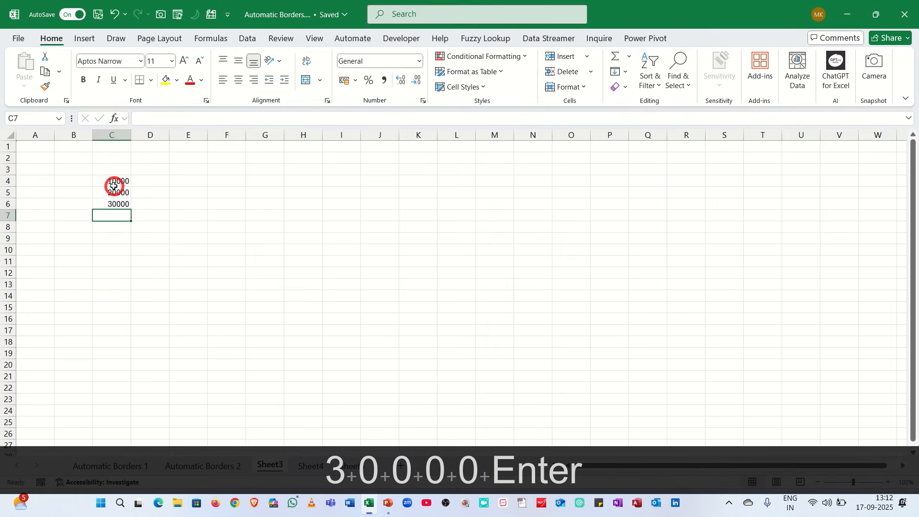
Hide the amounts in cells C4:C6 by applying the custom number format code ;;; to them.
{"action": "left_click_drag", "start_coordinate": [103, 181], "coordinate": [106, 202]}
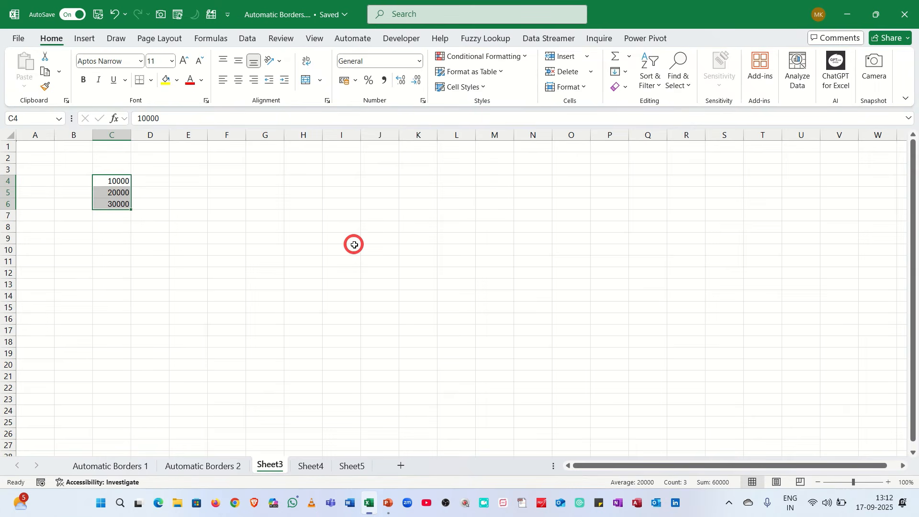
{"action": "key", "text": "ctrl+1"}
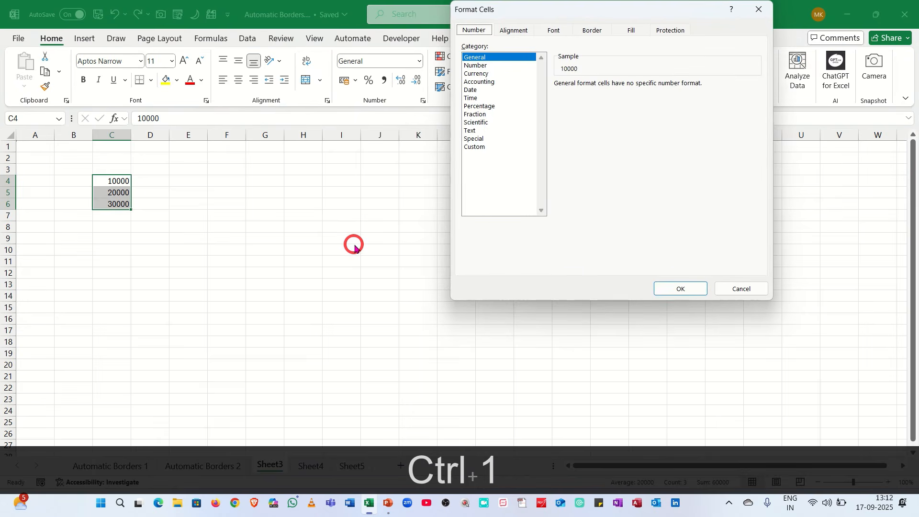
{"action": "left_click", "coordinate": [476, 147]}
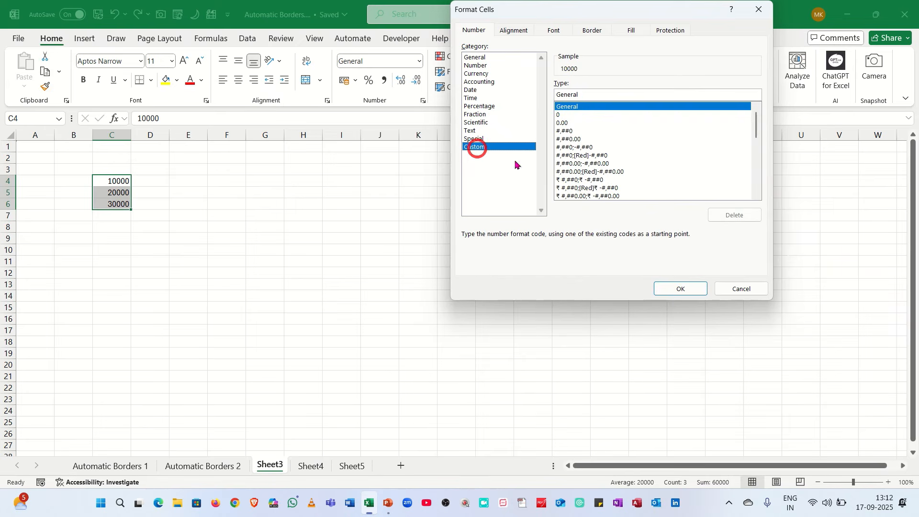
{"action": "left_click", "coordinate": [598, 96]}
{"action": "left_click_drag", "start_coordinate": [597, 94], "coordinate": [520, 93]}
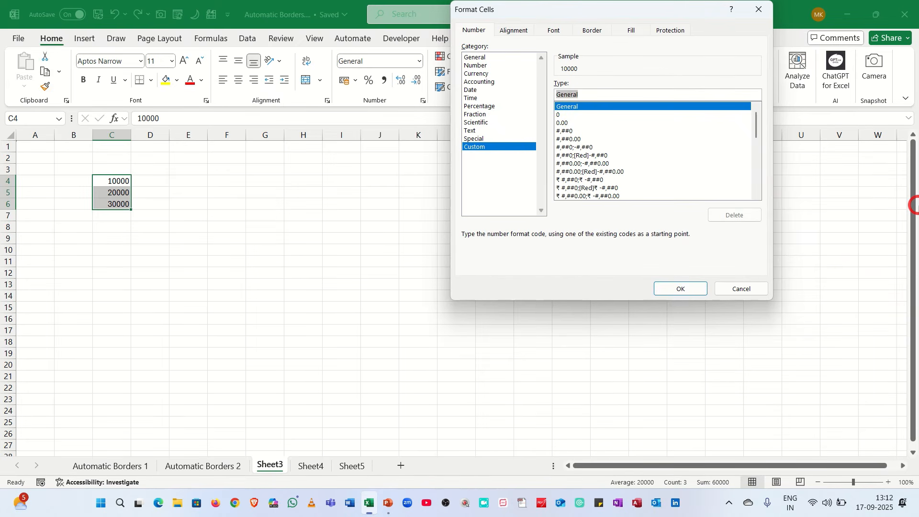
{"action": "key", "text": "BackSpace"}
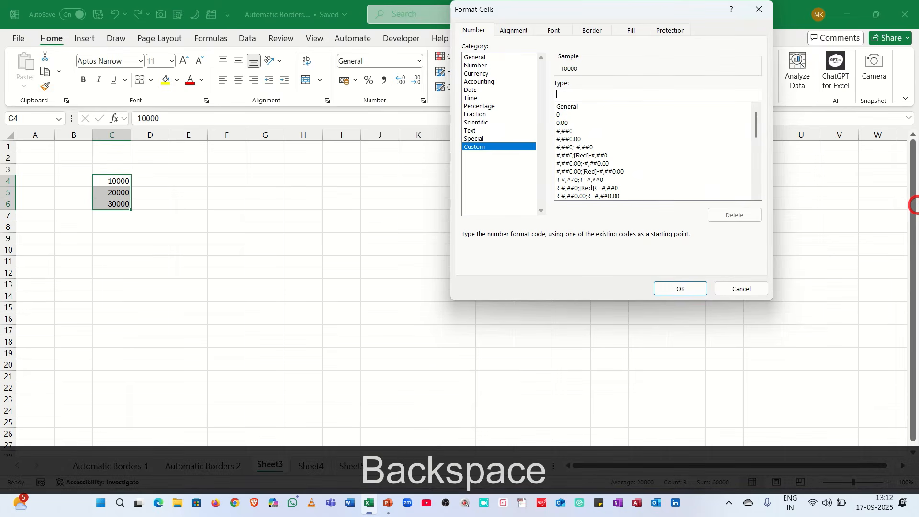
{"action": "type", "text": ";"}
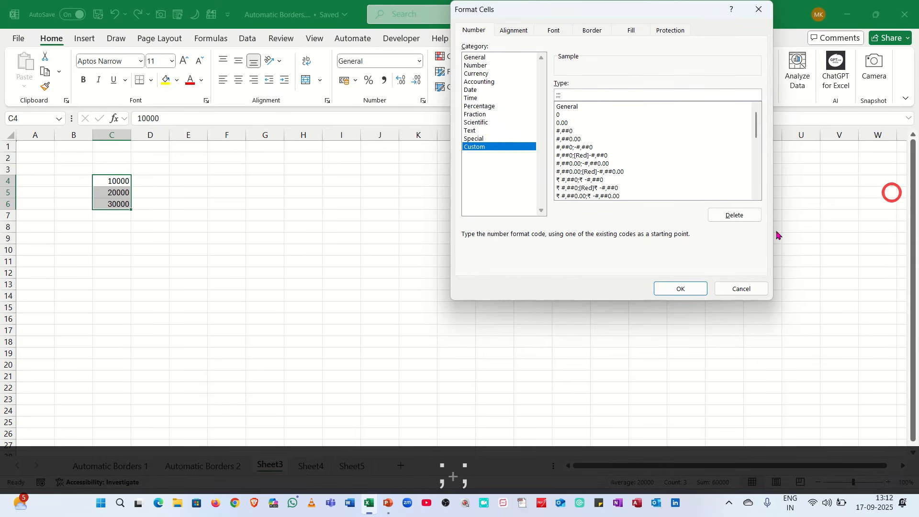
{"action": "type", "text": ";;"}
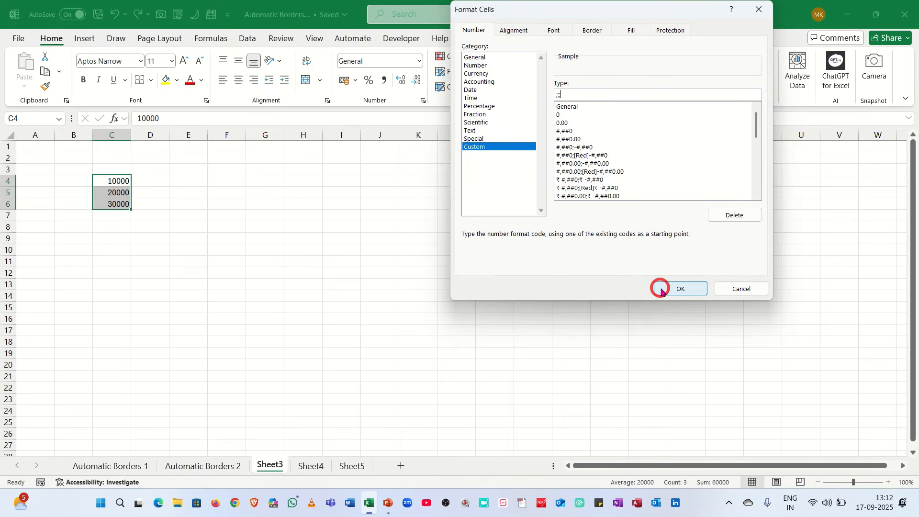
{"action": "left_click", "coordinate": [661, 288]}
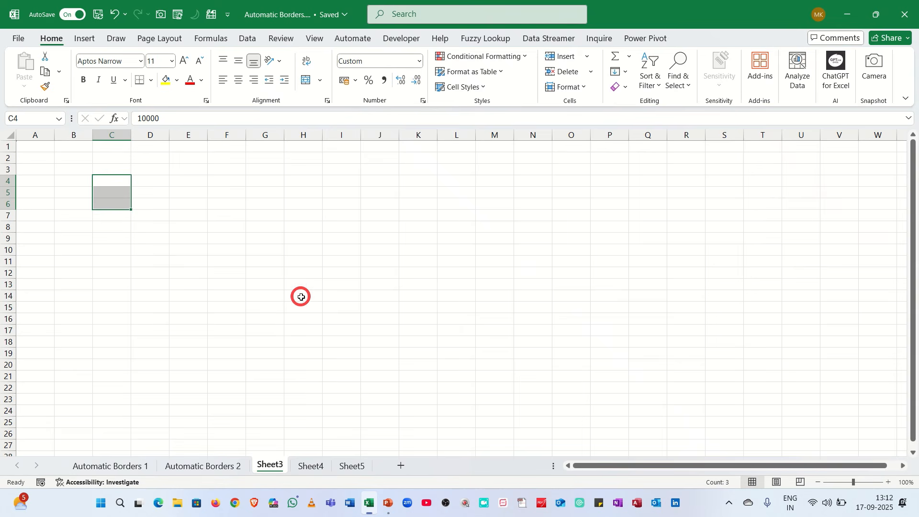
Check the stored contents of cells C4, C5 and C6 one by one in the formula bar.
{"action": "left_click", "coordinate": [215, 181]}
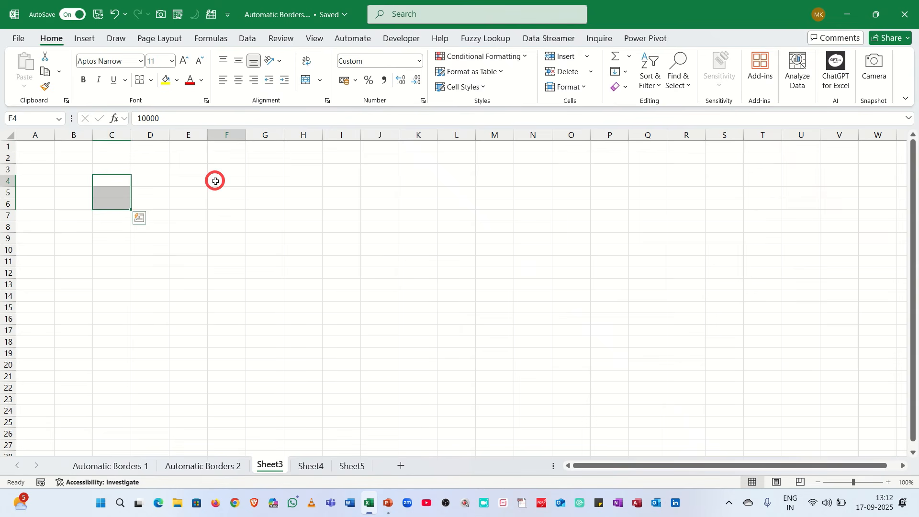
{"action": "left_click", "coordinate": [113, 183]}
{"action": "left_click", "coordinate": [113, 193]}
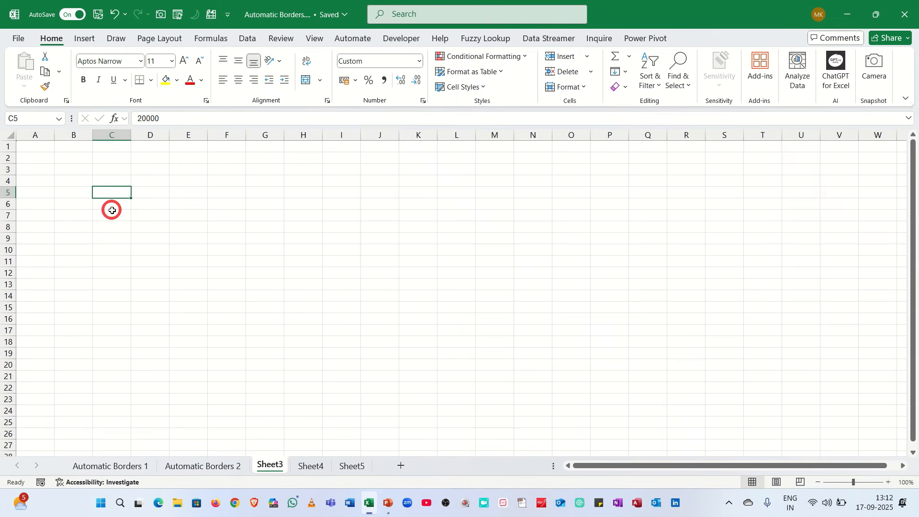
{"action": "left_click", "coordinate": [112, 211]}
{"action": "left_click", "coordinate": [110, 202]}
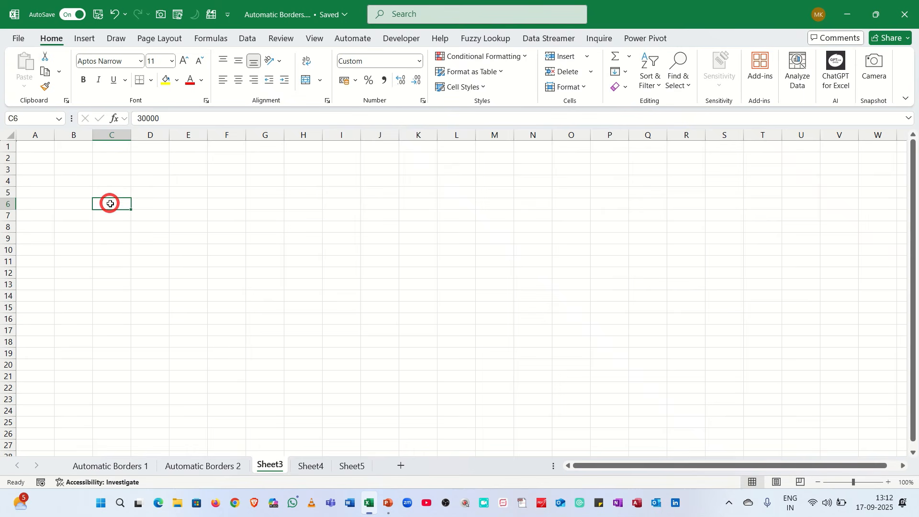
{"action": "left_click", "coordinate": [111, 192]}
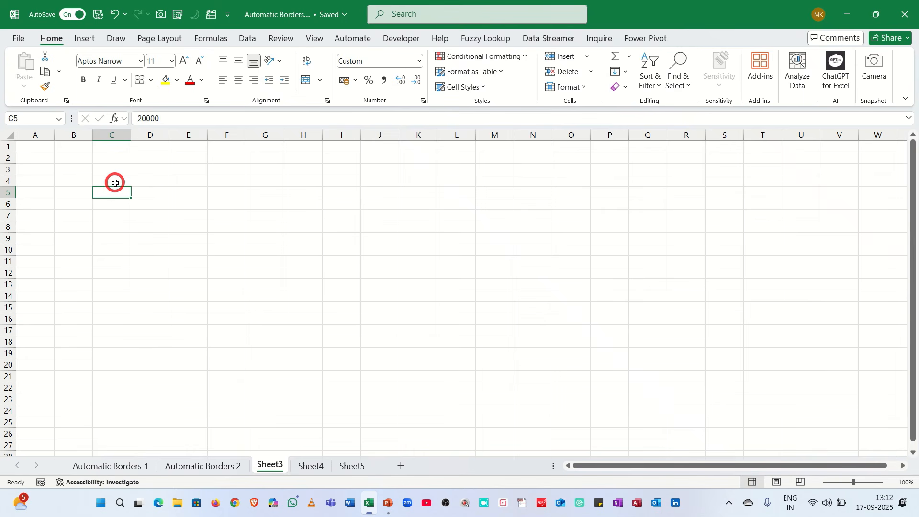
{"action": "left_click", "coordinate": [115, 183]}
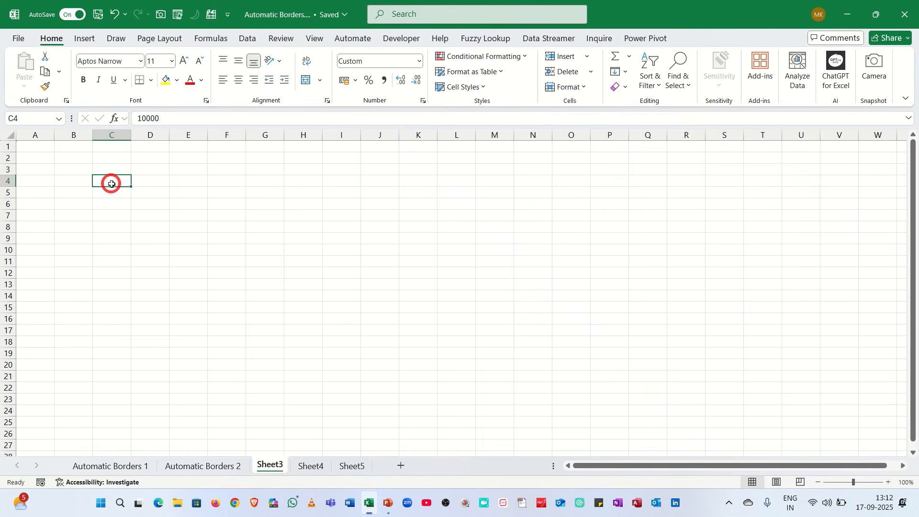
Show the amounts in cells C4:C6 again by clearing their custom number format code.
{"action": "left_click_drag", "start_coordinate": [112, 189], "coordinate": [111, 205]}
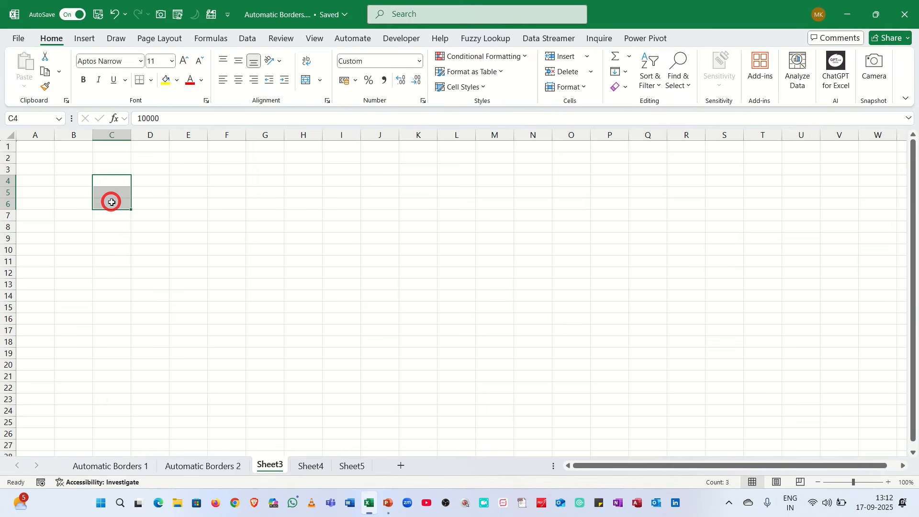
{"action": "key", "text": "ctrl+1"}
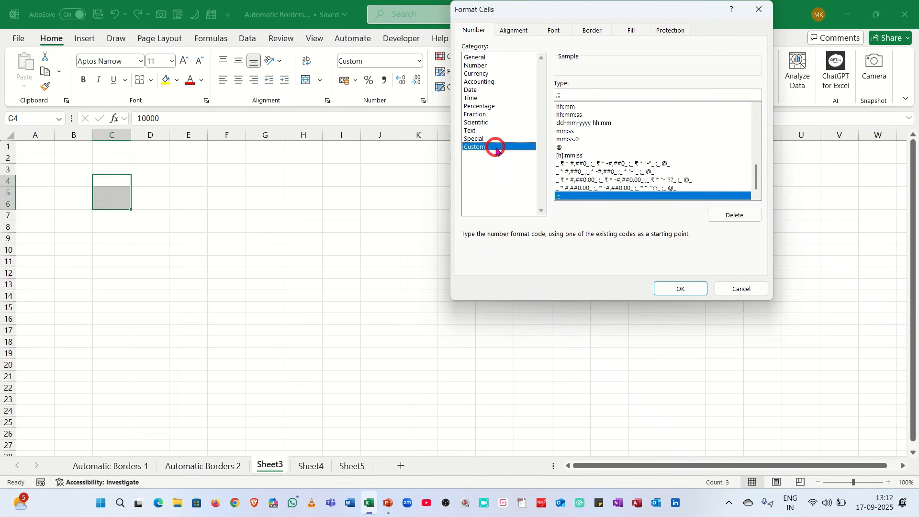
{"action": "left_click_drag", "start_coordinate": [584, 96], "coordinate": [537, 95]}
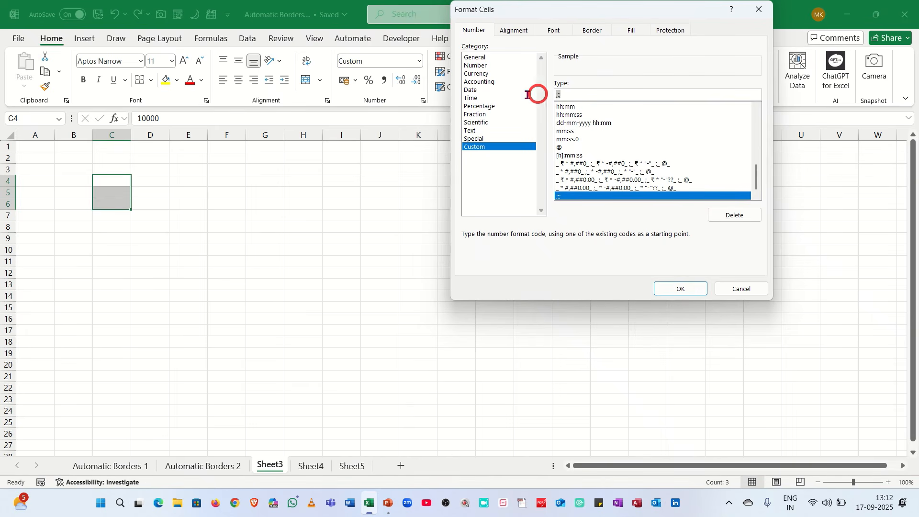
{"action": "key", "text": "BackSpace"}
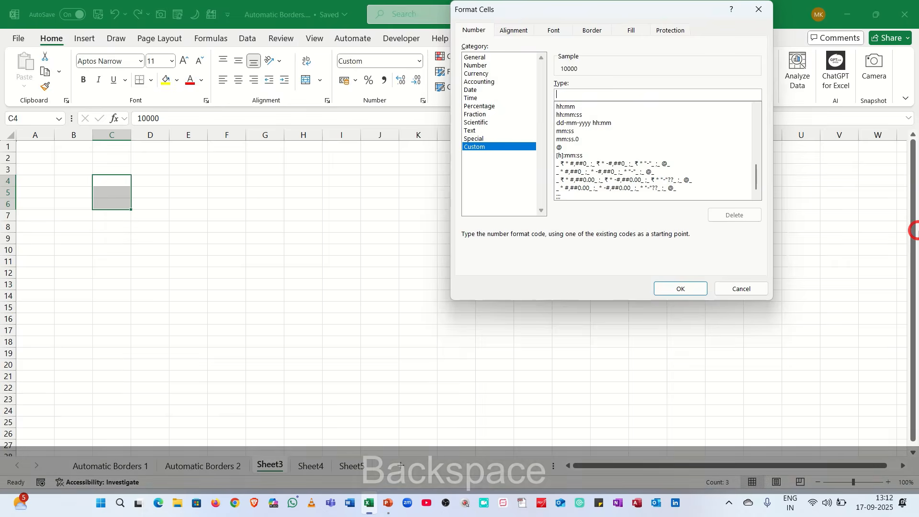
{"action": "left_click", "coordinate": [668, 288]}
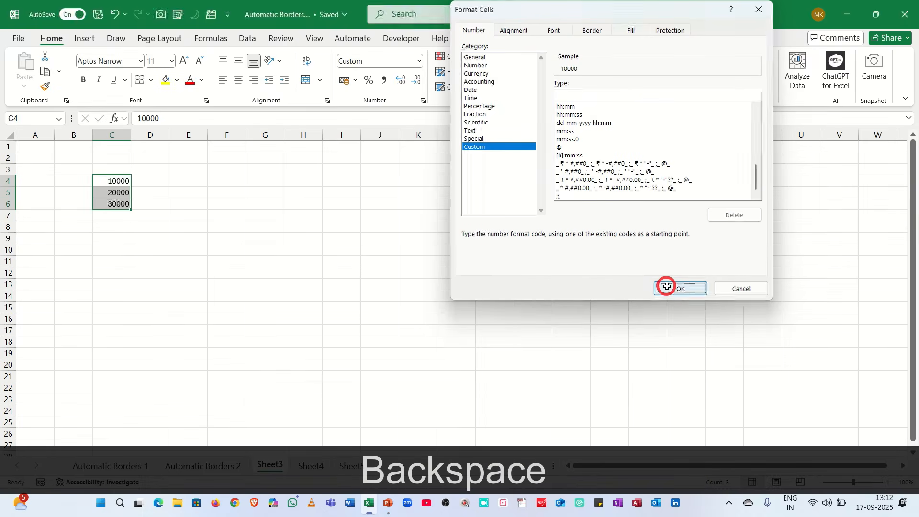
{"action": "left_click", "coordinate": [226, 243]}
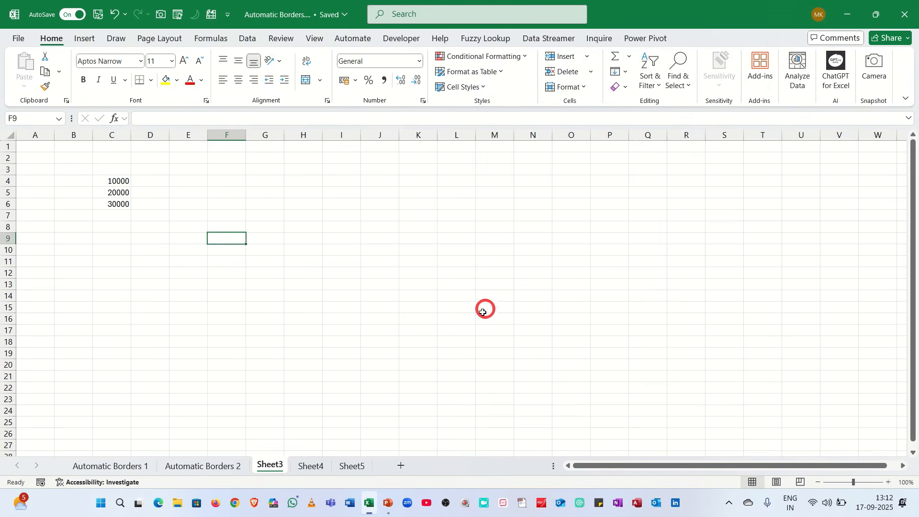
{"action": "left_click", "coordinate": [105, 181]}
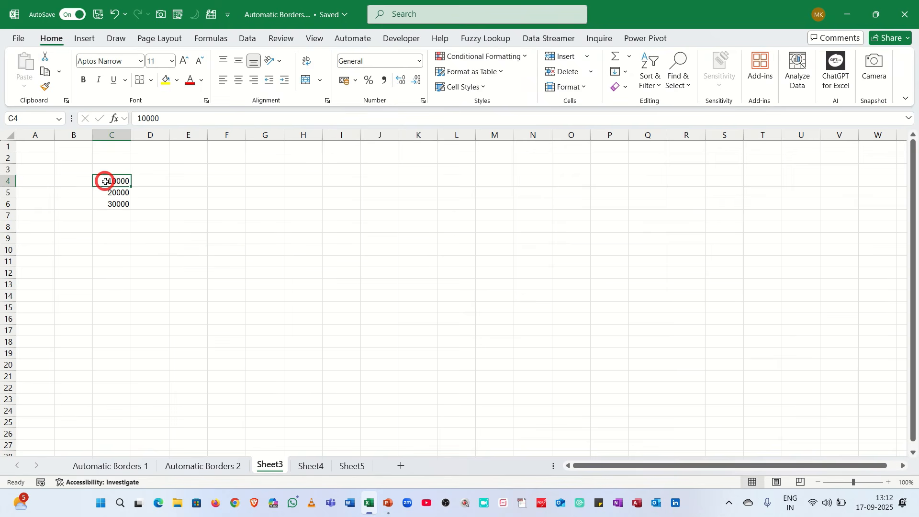
{"action": "left_click", "coordinate": [402, 258]}
{"action": "mouse_move", "coordinate": [460, 4]}
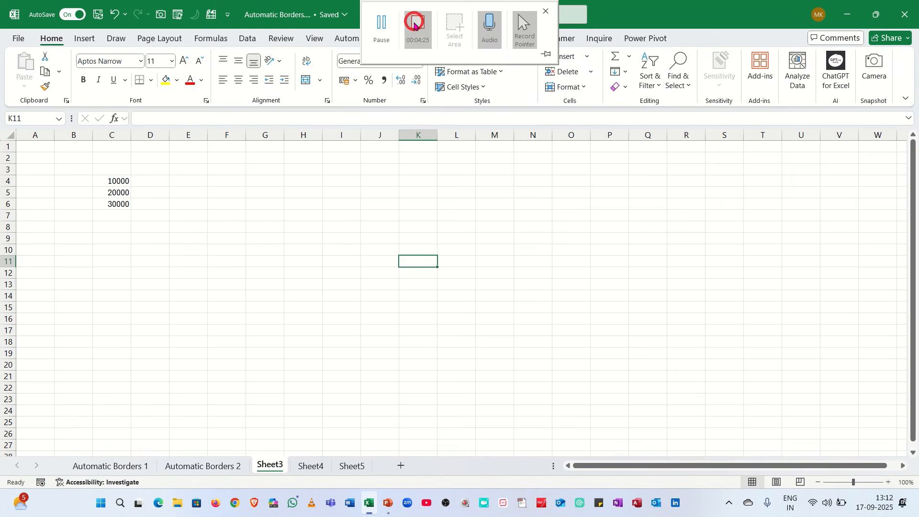